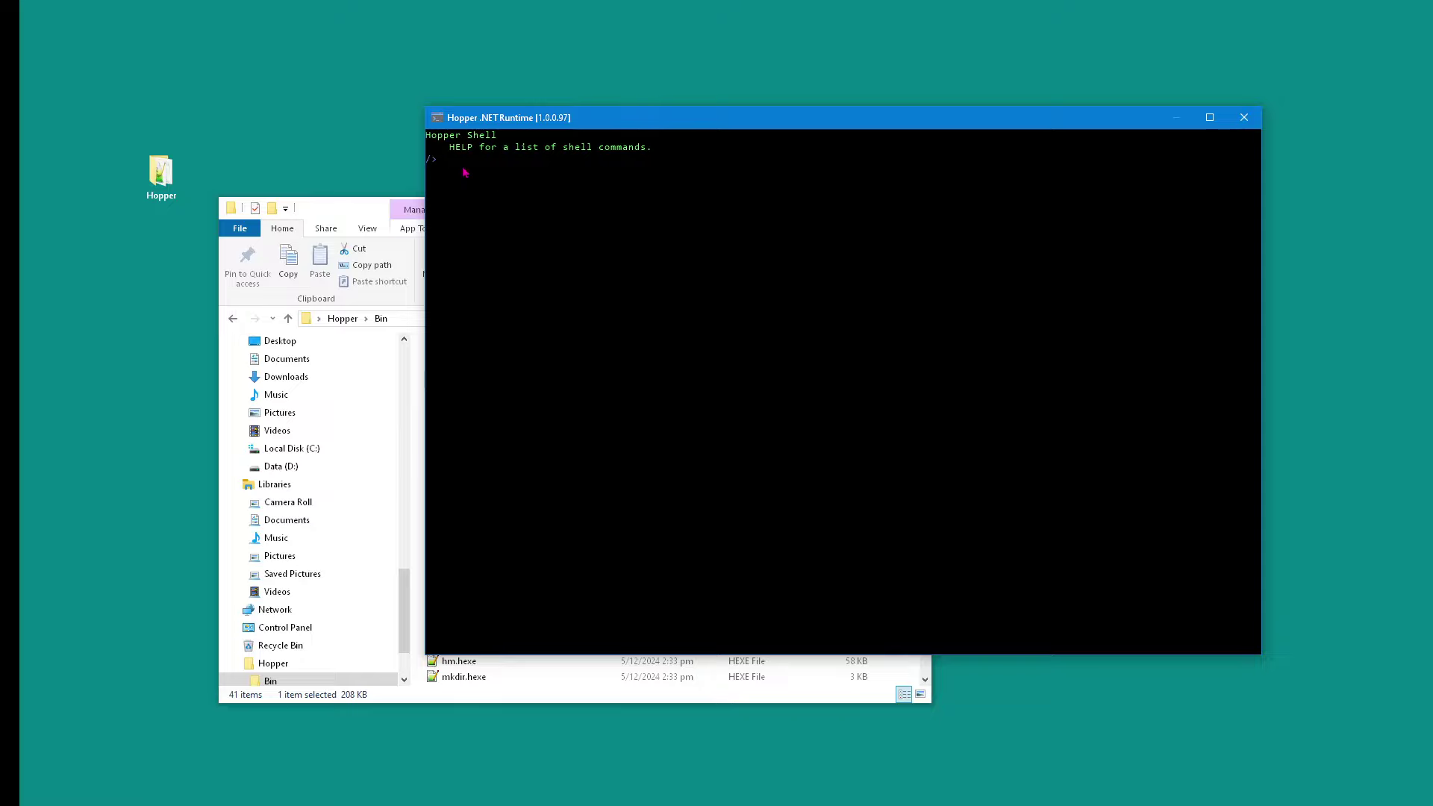
# - Arrange the shell and folder windows, go up to the Hopper folder, and list the shell's root directory for comparison
pyautogui.moveTo(614, 120); pyautogui.dragTo(750, 77)
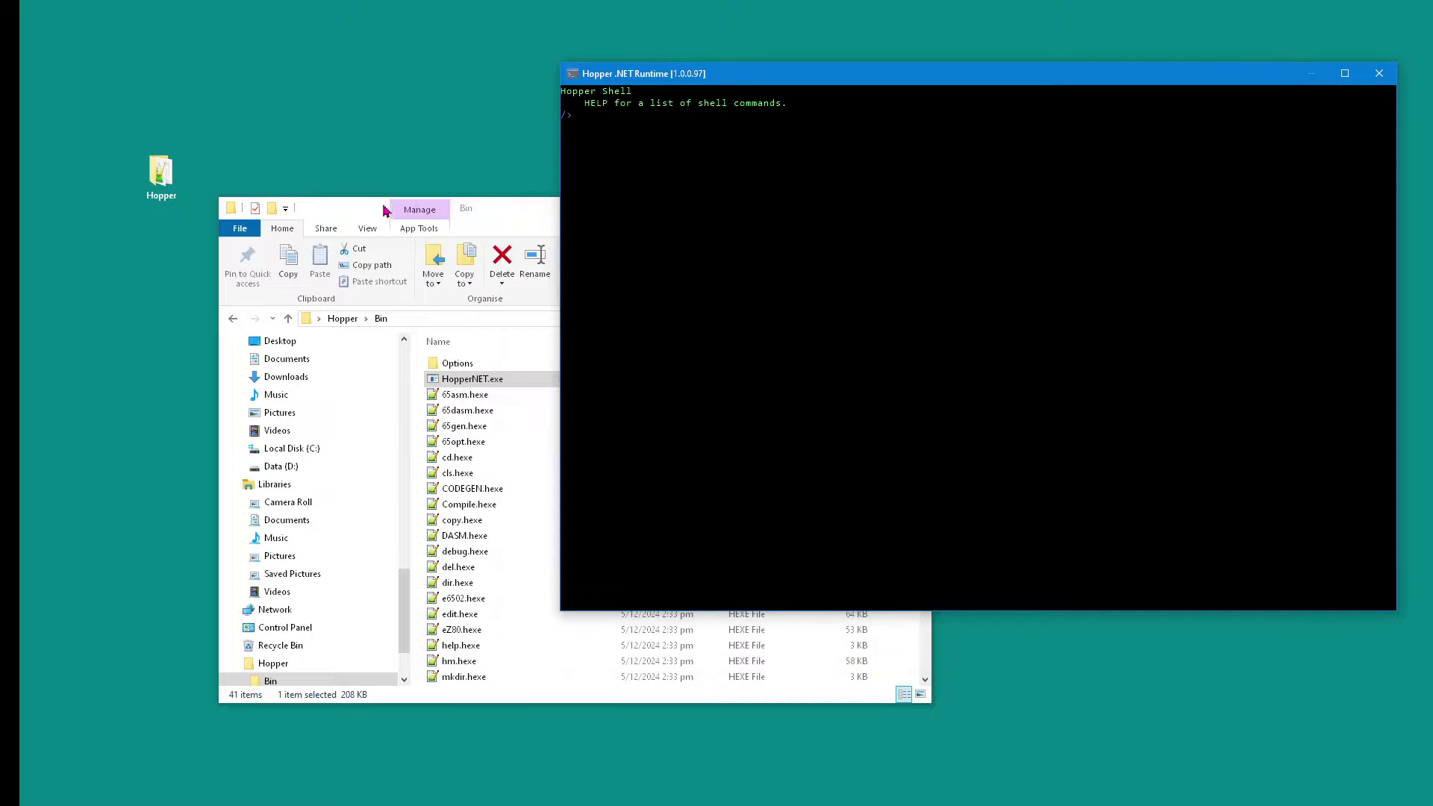
pyautogui.moveTo(496, 214); pyautogui.dragTo(393, 219)
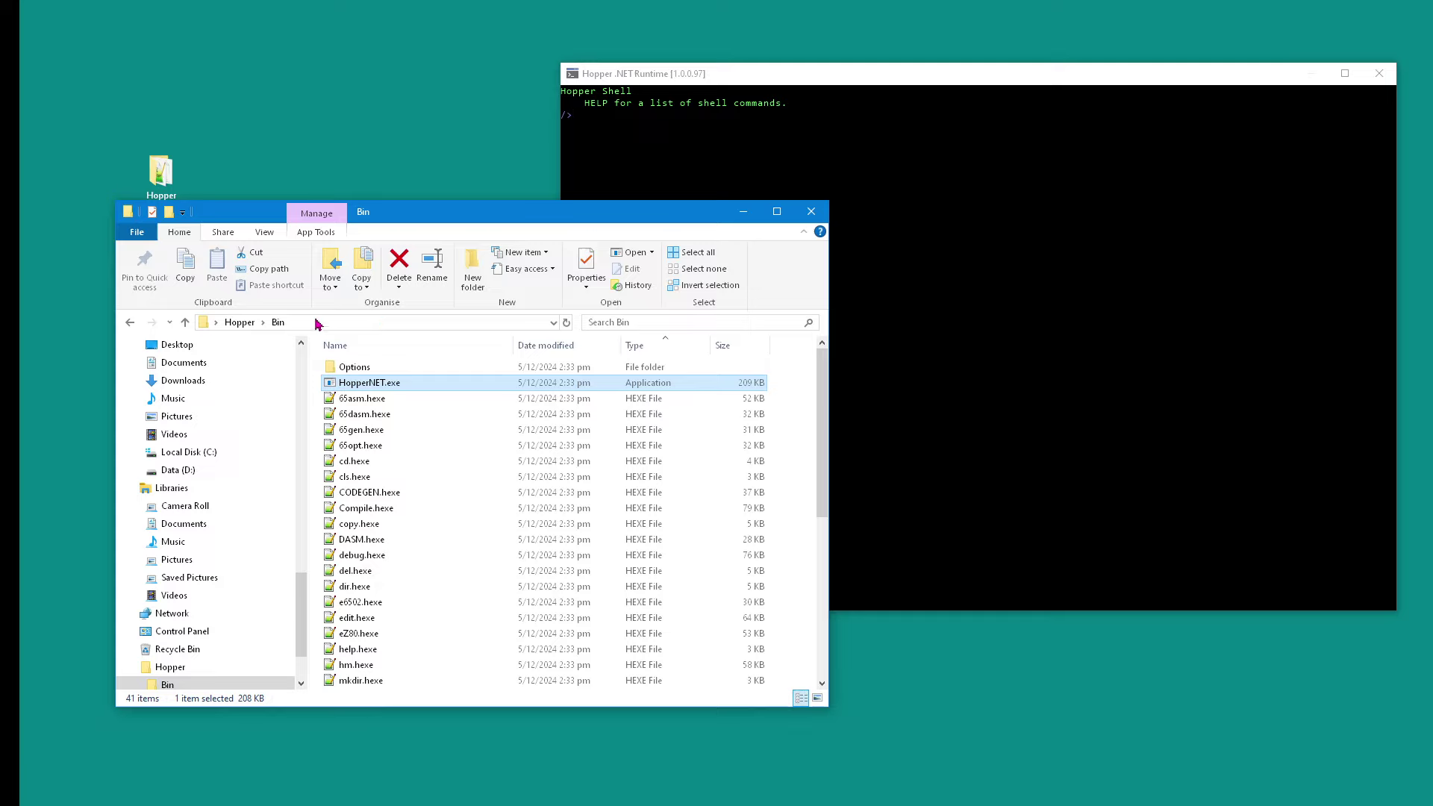
pyautogui.click(240, 322)
pyautogui.click(952, 333)
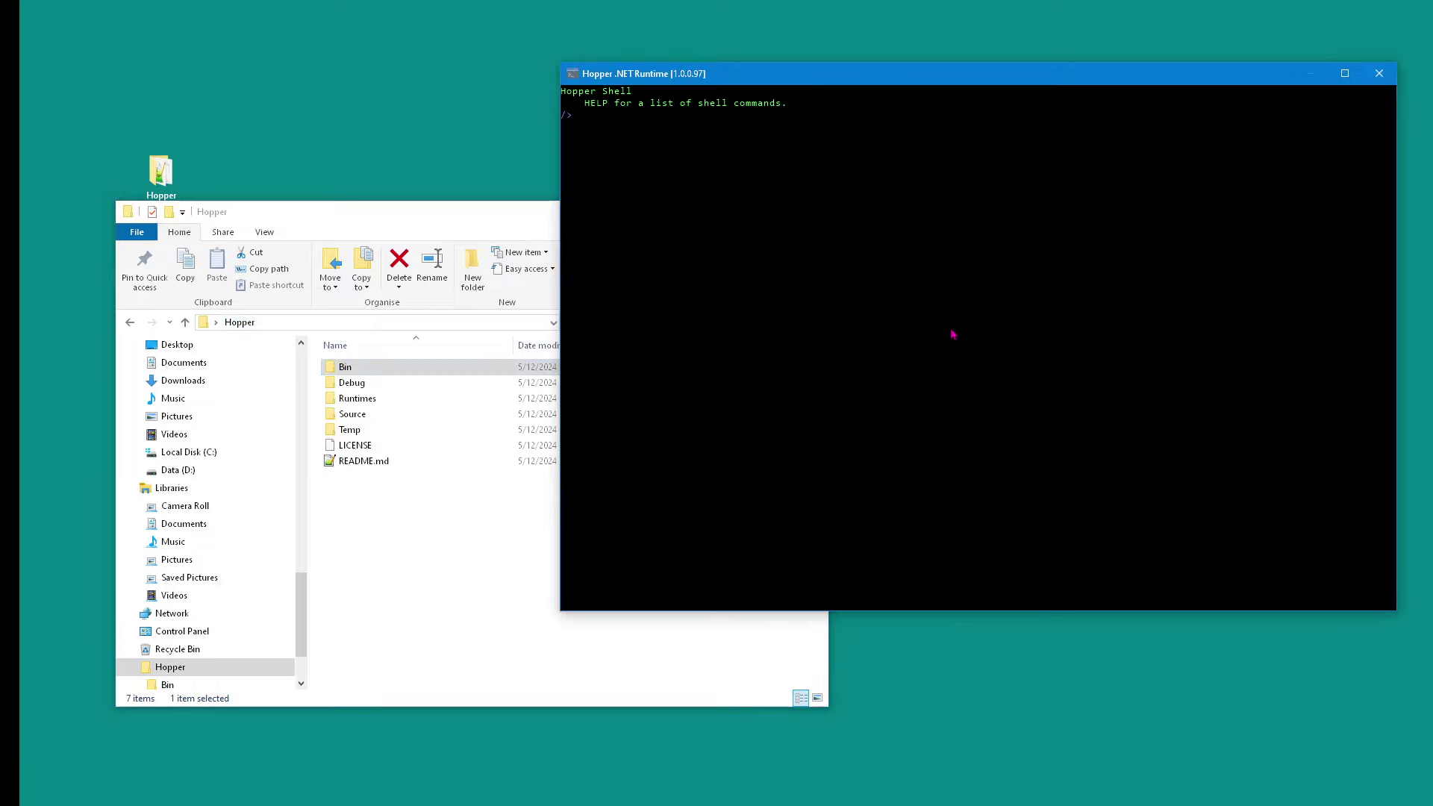
pyautogui.write('dir')
pyautogui.press('Return')
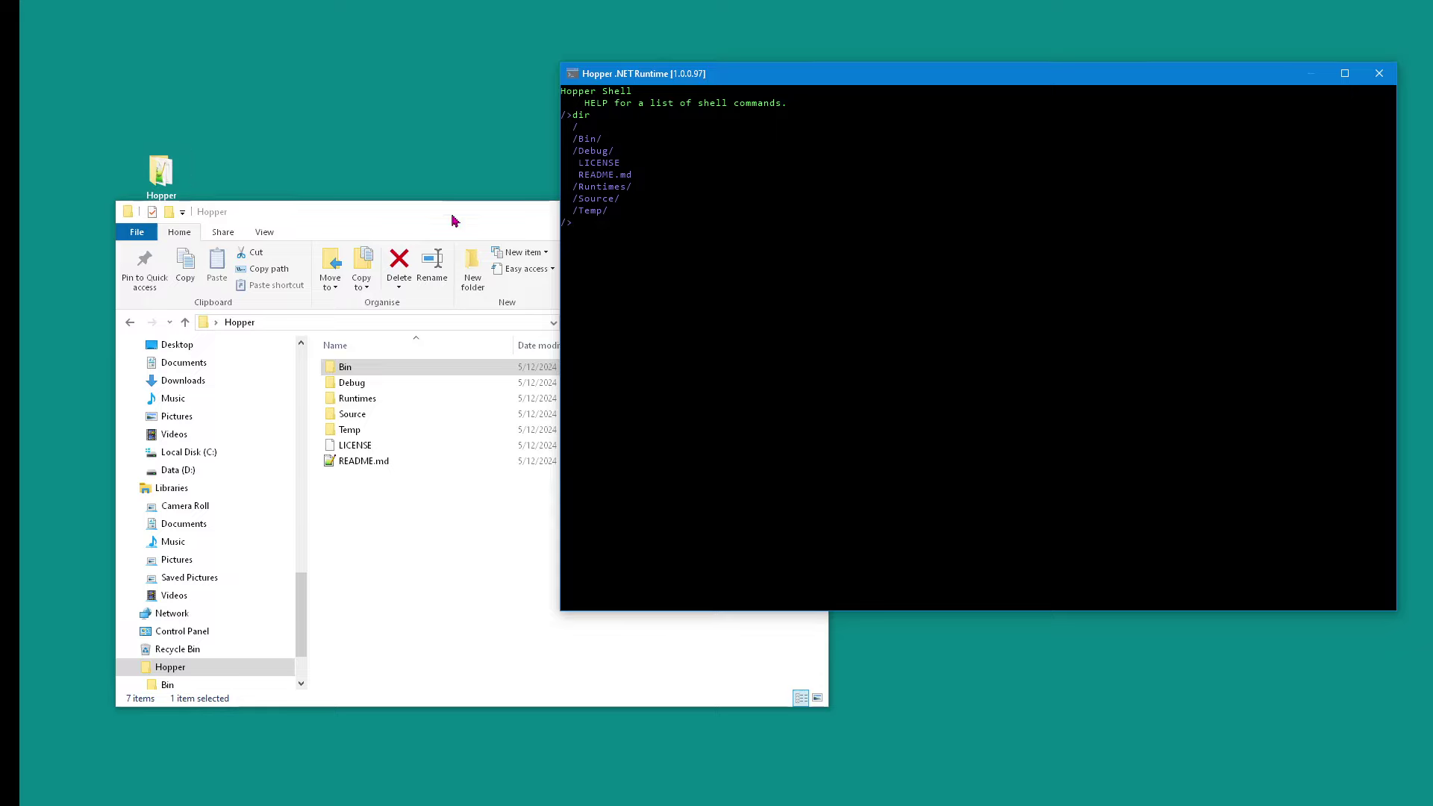
# - Create a folder named UF2 inside Hopper's Bin folder and open it
pyautogui.doubleClick(358, 369)
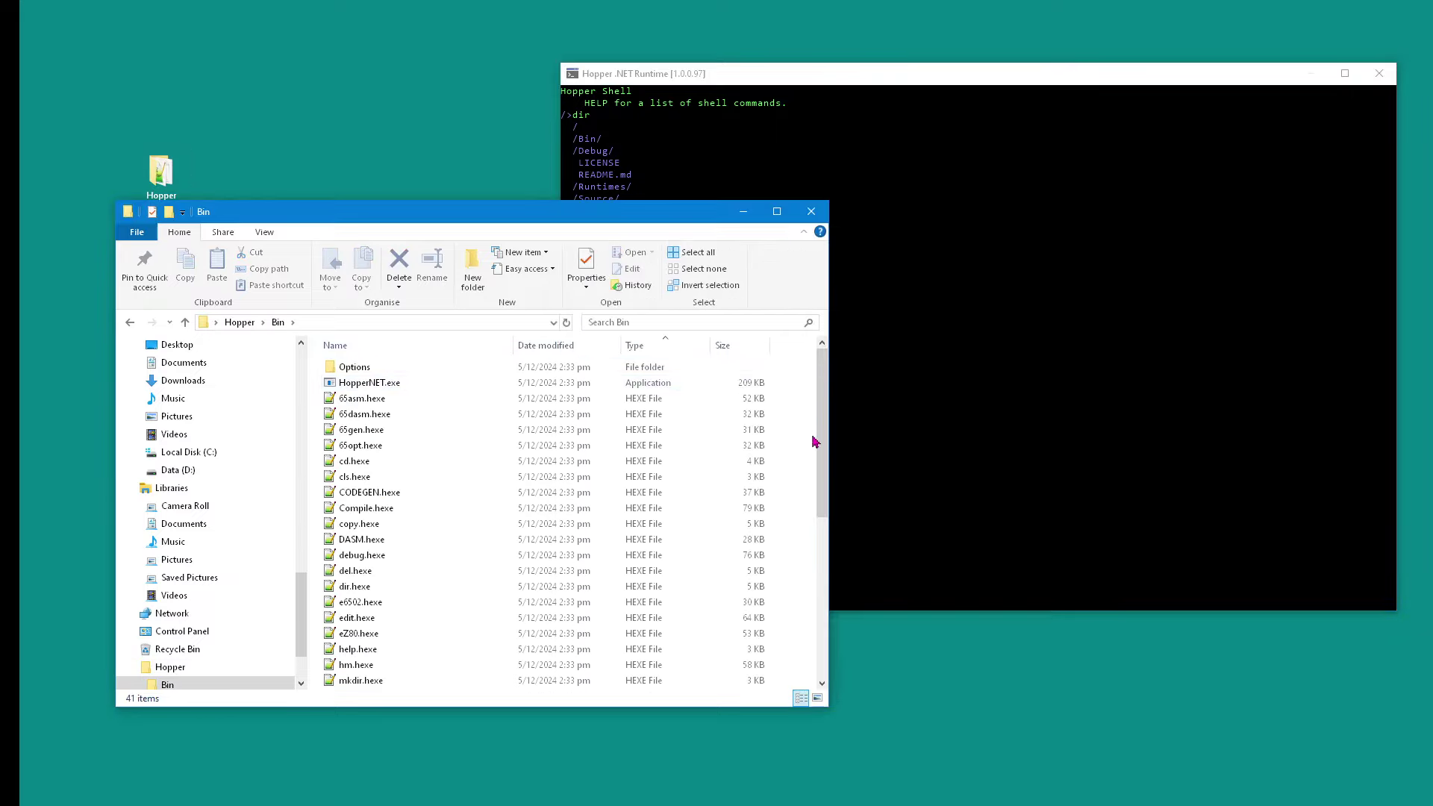
pyautogui.rightClick(804, 446)
pyautogui.moveTo(734, 690)
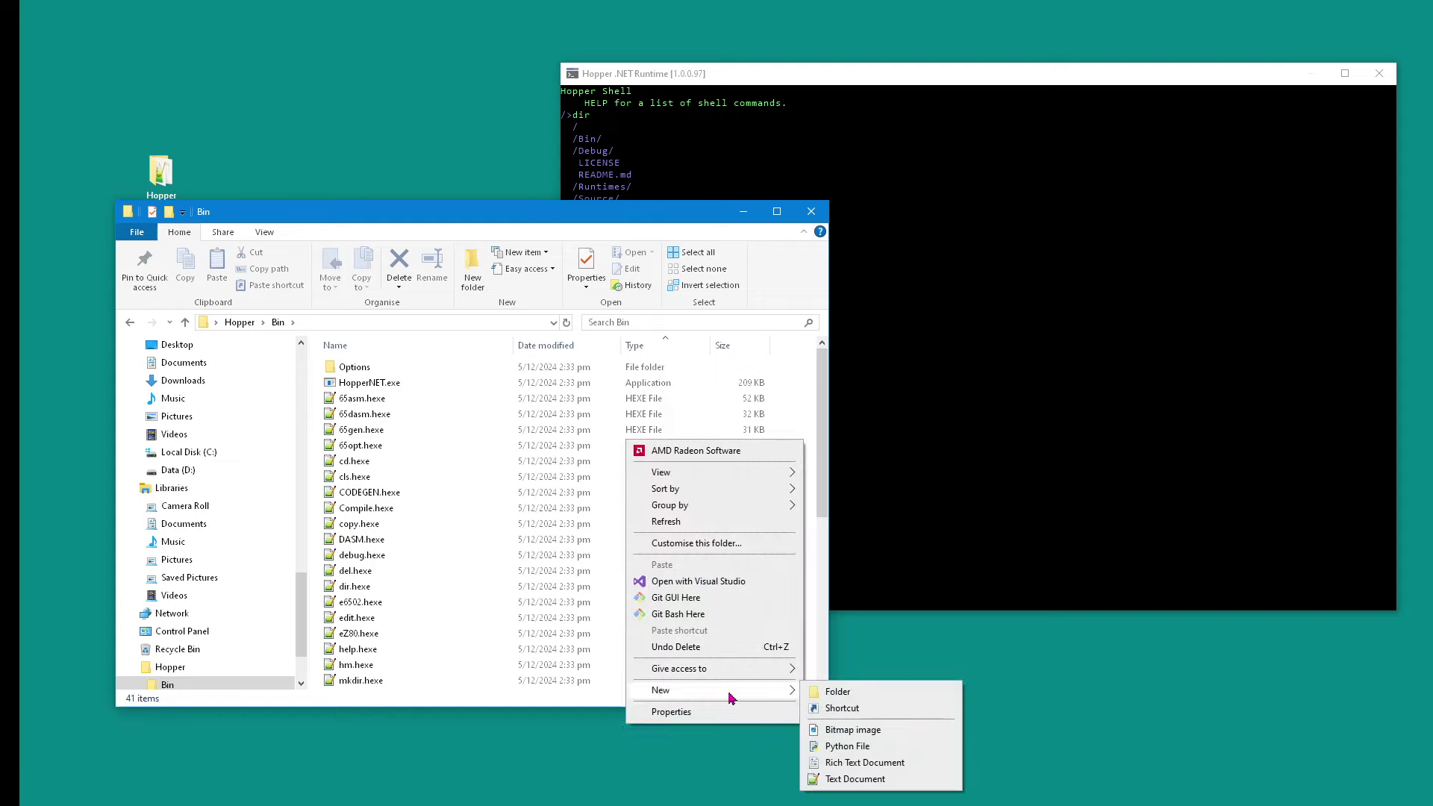
pyautogui.click(824, 697)
pyautogui.write('UF2')
pyautogui.press('Return')
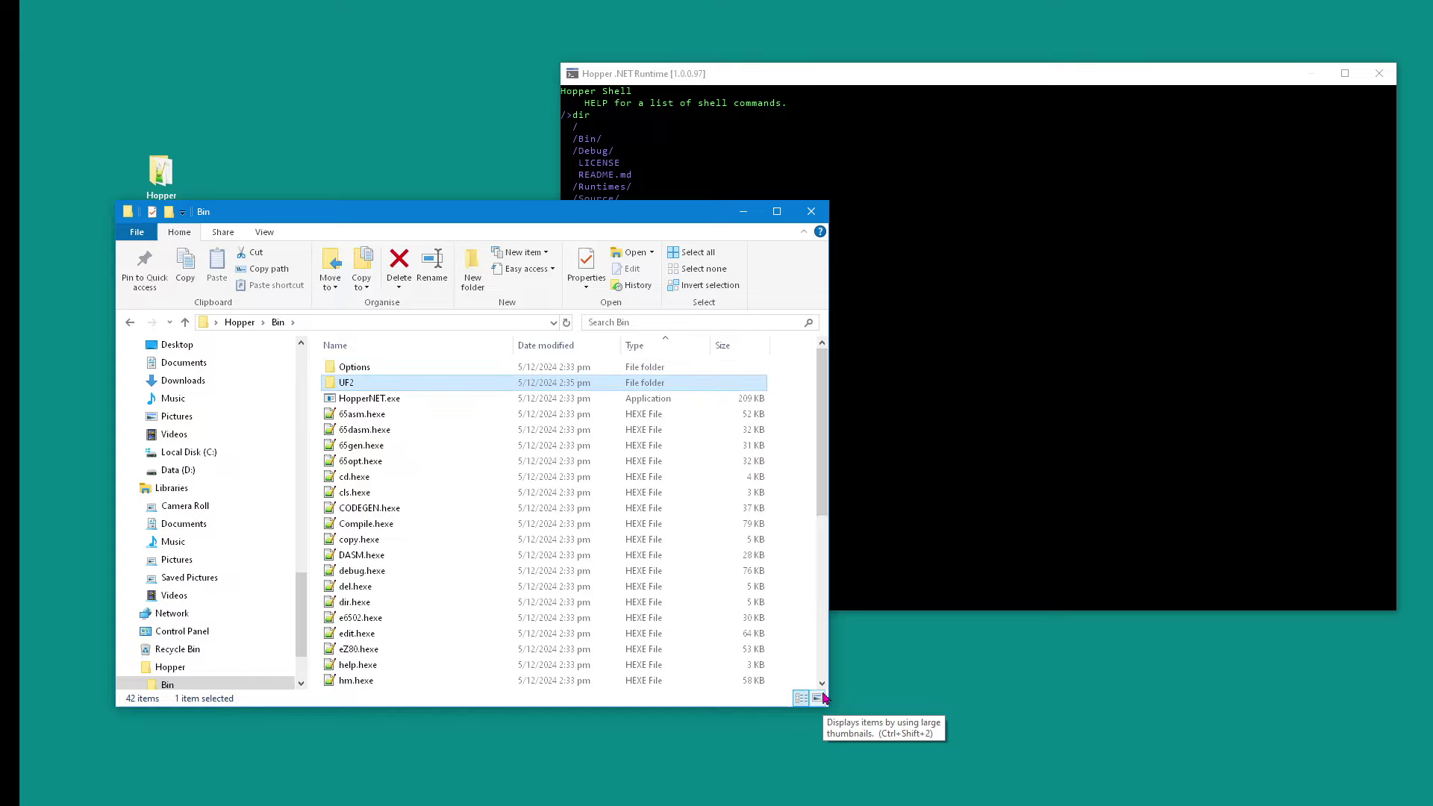
pyautogui.doubleClick(355, 385)
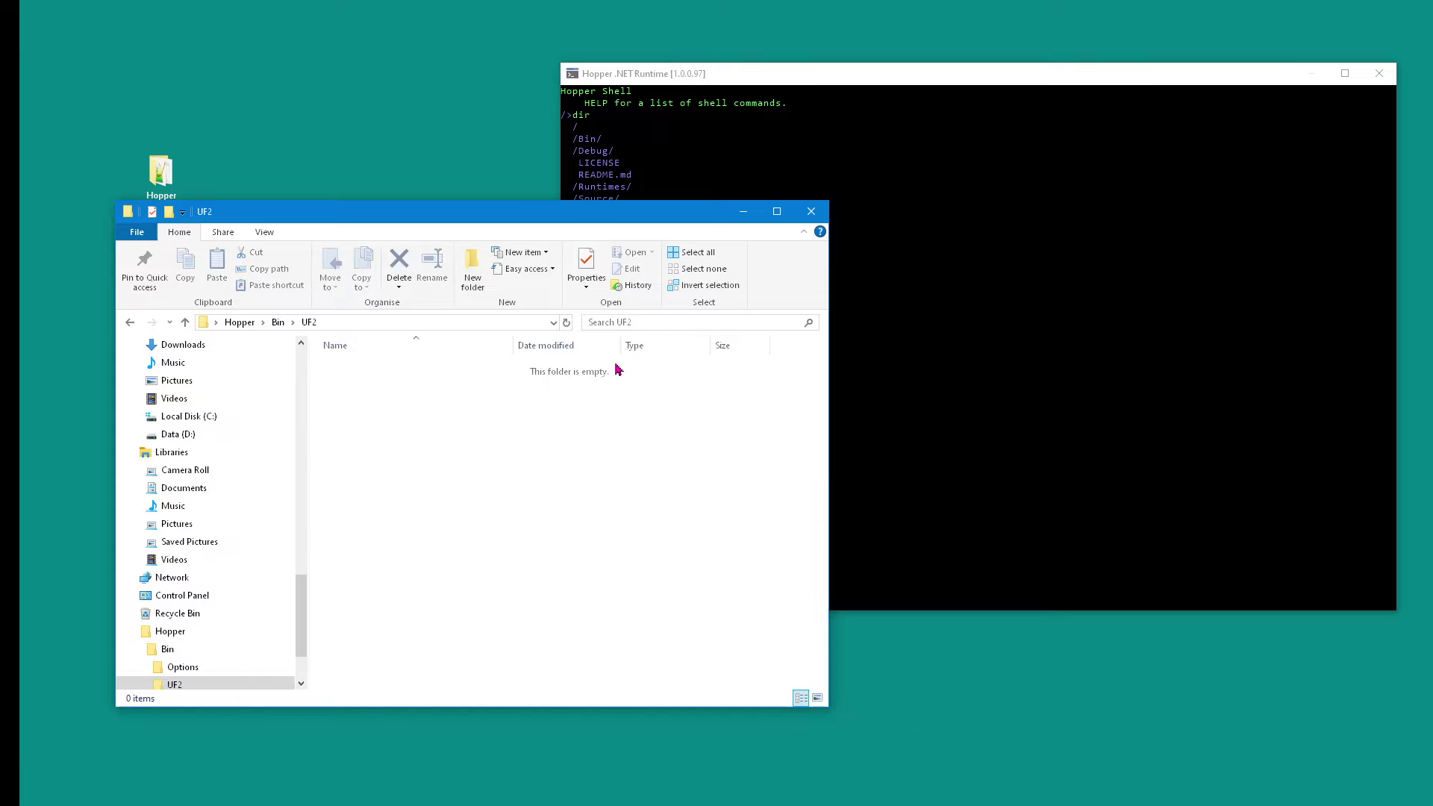
# - Reposition the UF2 folder window, close the Hopper shell, and minimize the browser showing the Hopper releases page
pyautogui.moveTo(557, 218); pyautogui.dragTo(690, 152)
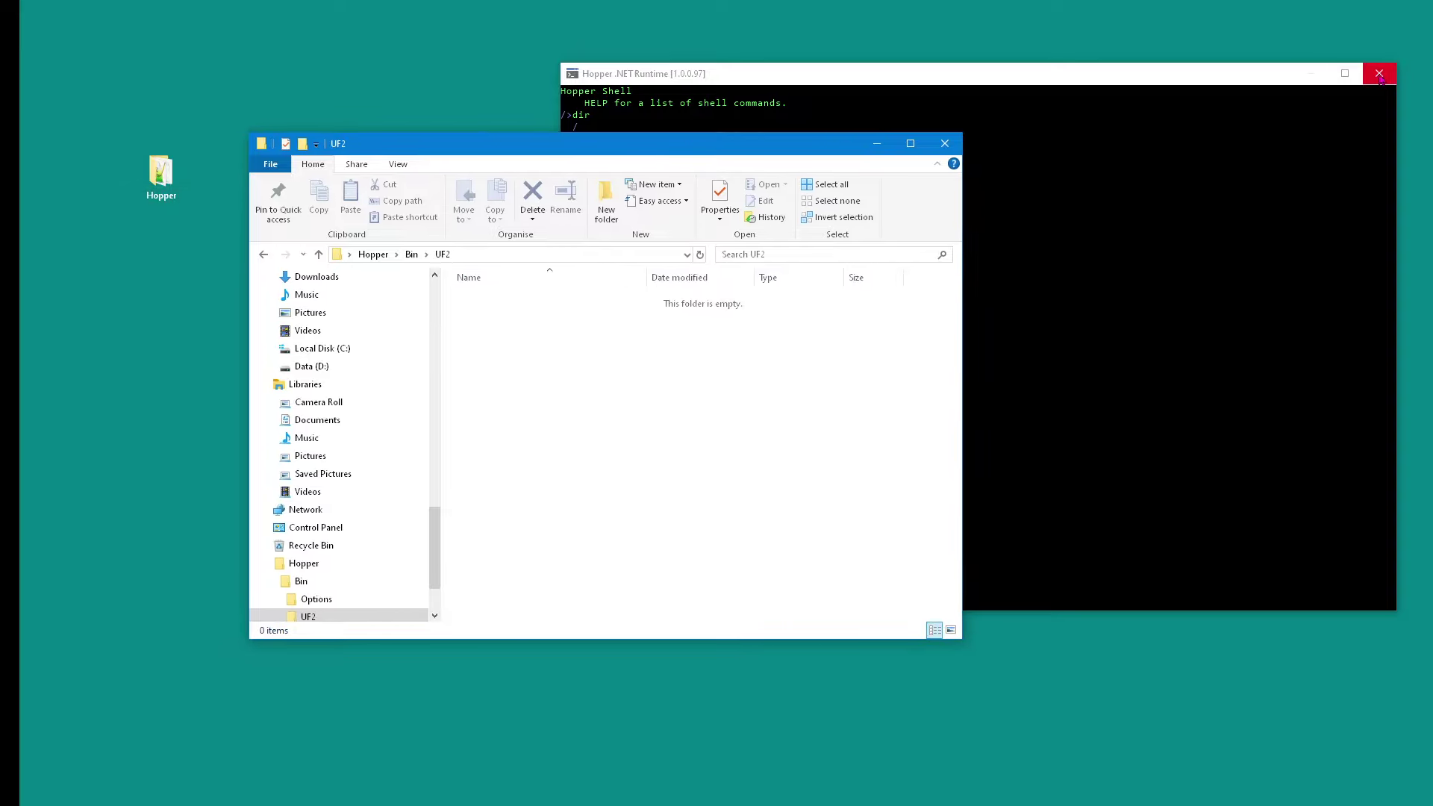
pyautogui.click(1380, 76)
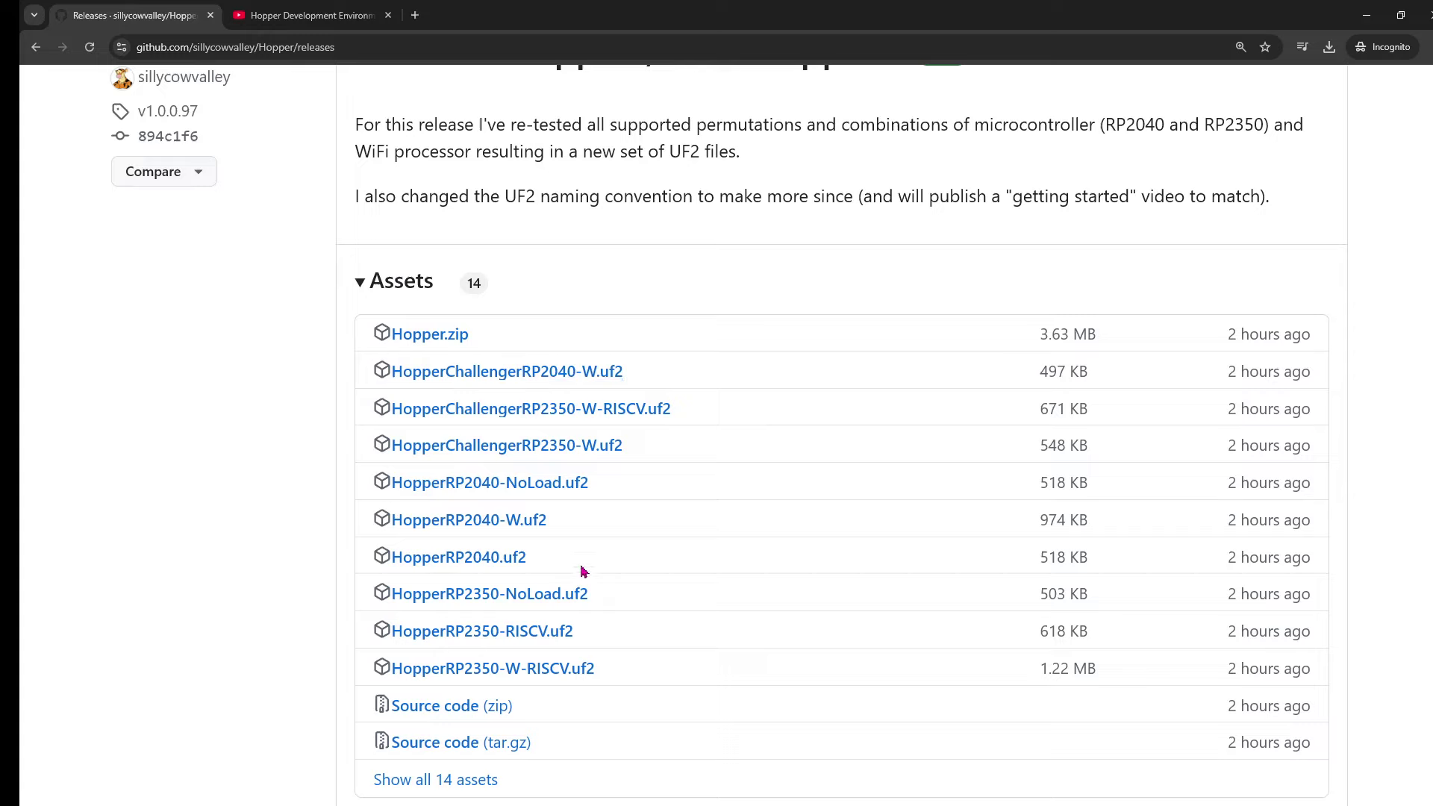
pyautogui.click(1372, 15)
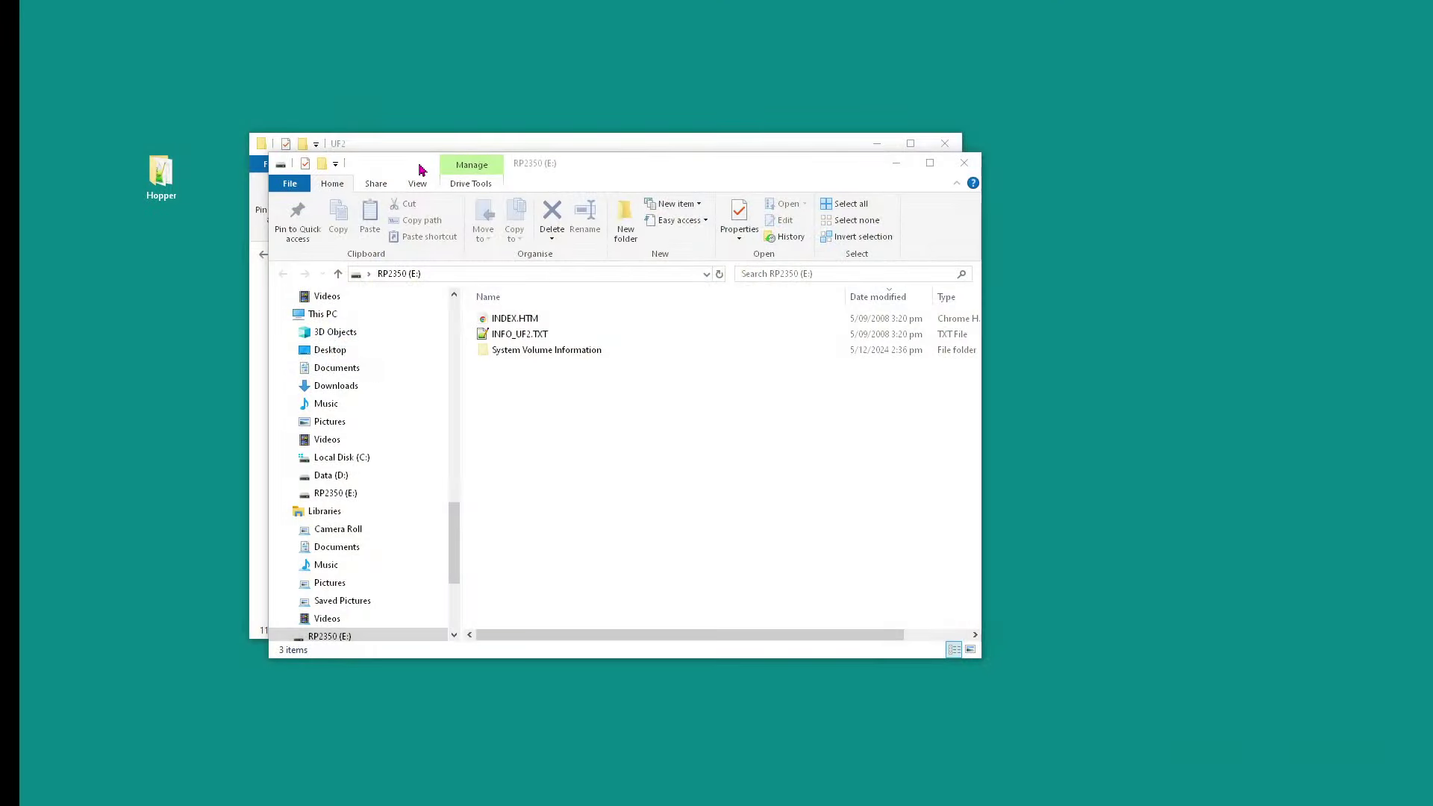
# - Copy HopperRP2350.uf2 from the UF2 folder to the RP2350 (E:) drive, then close the source folder window
pyautogui.moveTo(607, 200); pyautogui.dragTo(770, 234)
pyautogui.moveTo(604, 148); pyautogui.dragTo(570, 82)
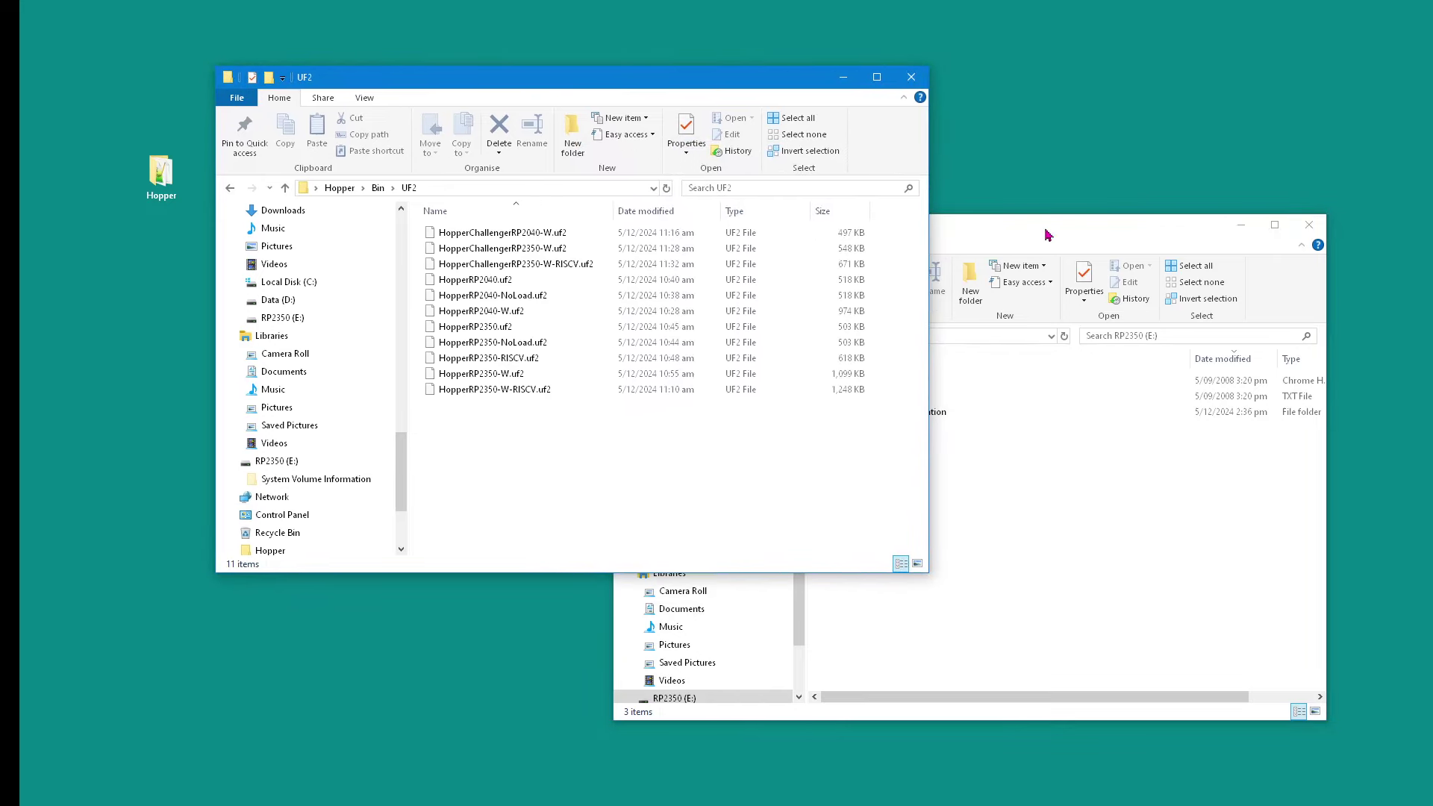
pyautogui.click(1035, 232)
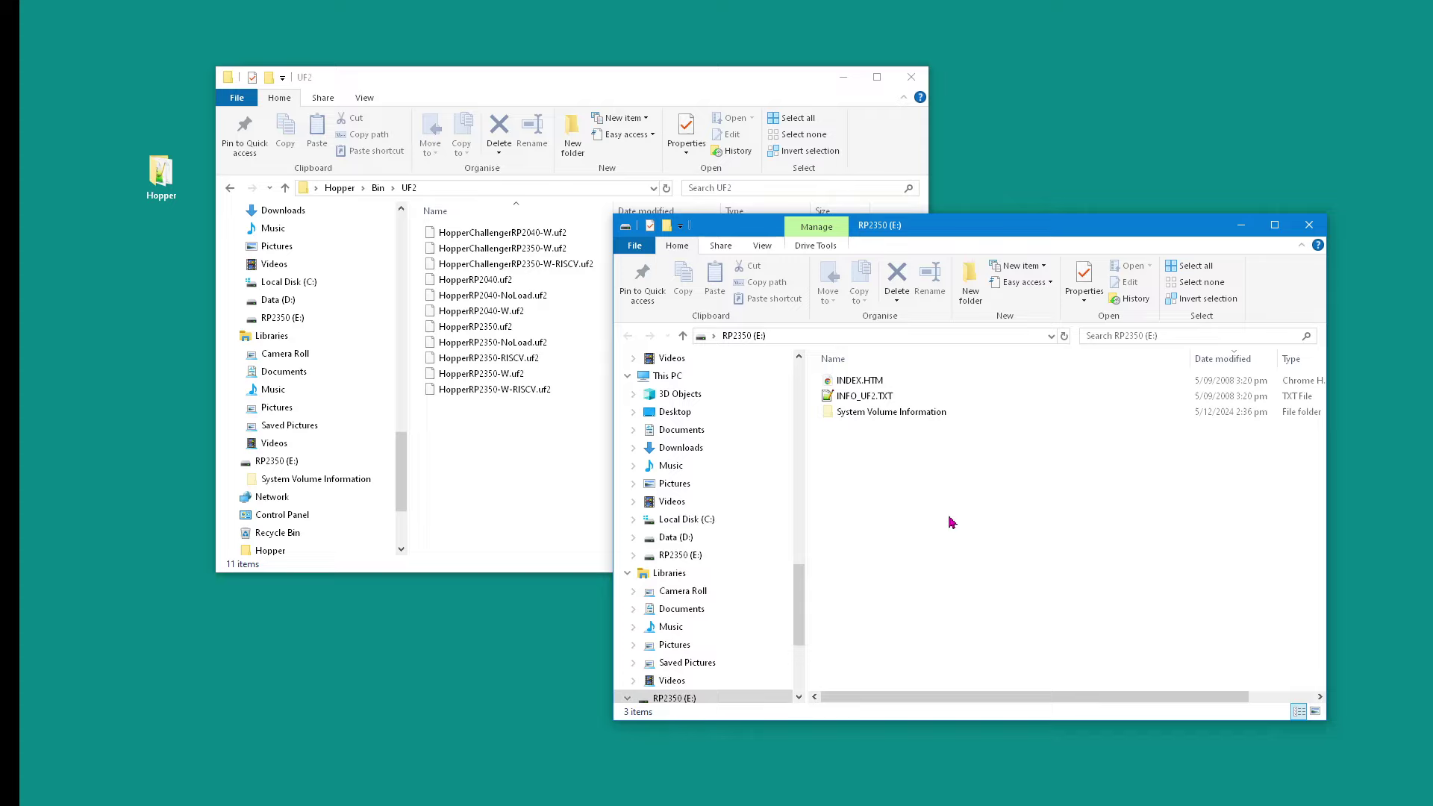
pyautogui.moveTo(917, 237); pyautogui.dragTo(1035, 235)
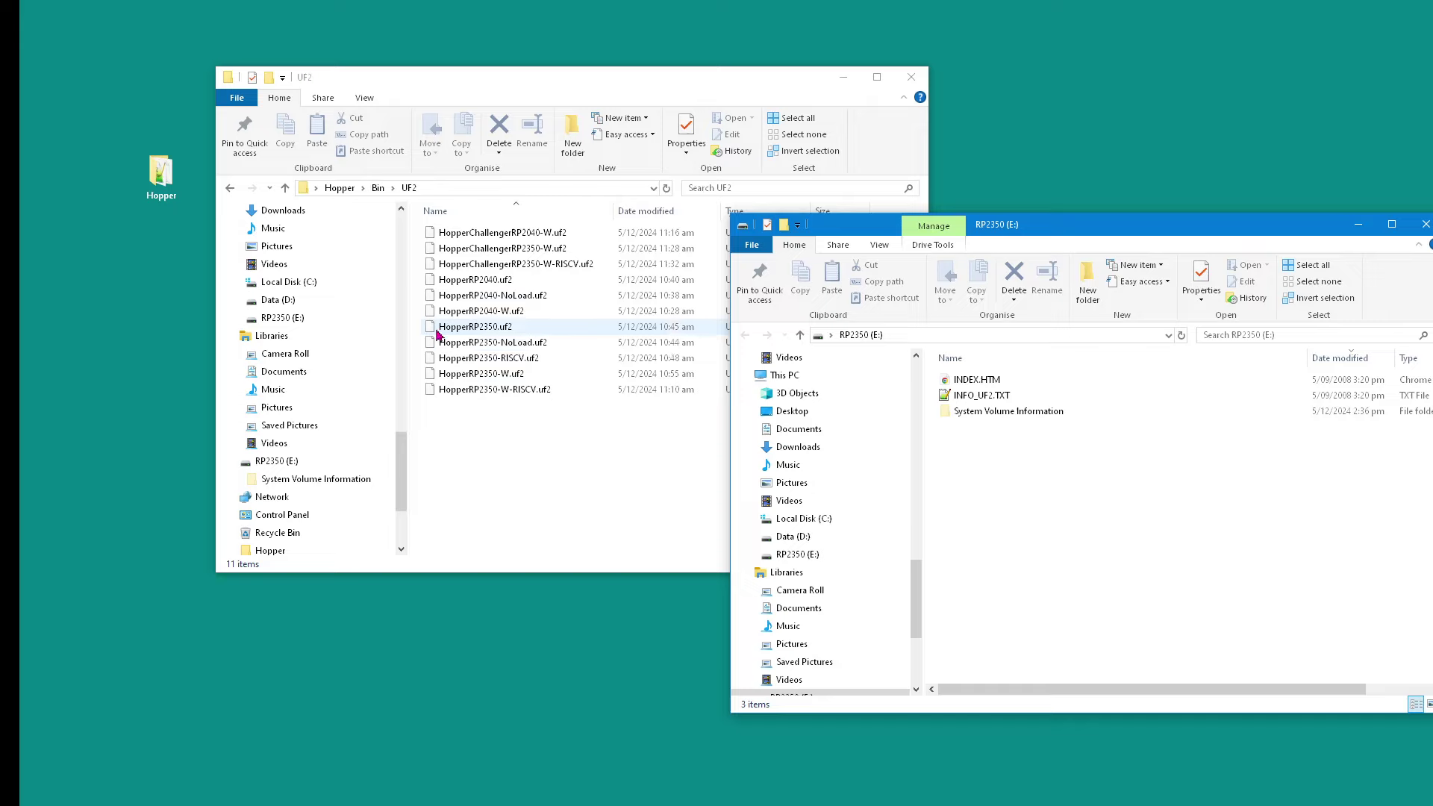
pyautogui.moveTo(443, 332); pyautogui.dragTo(1140, 560)
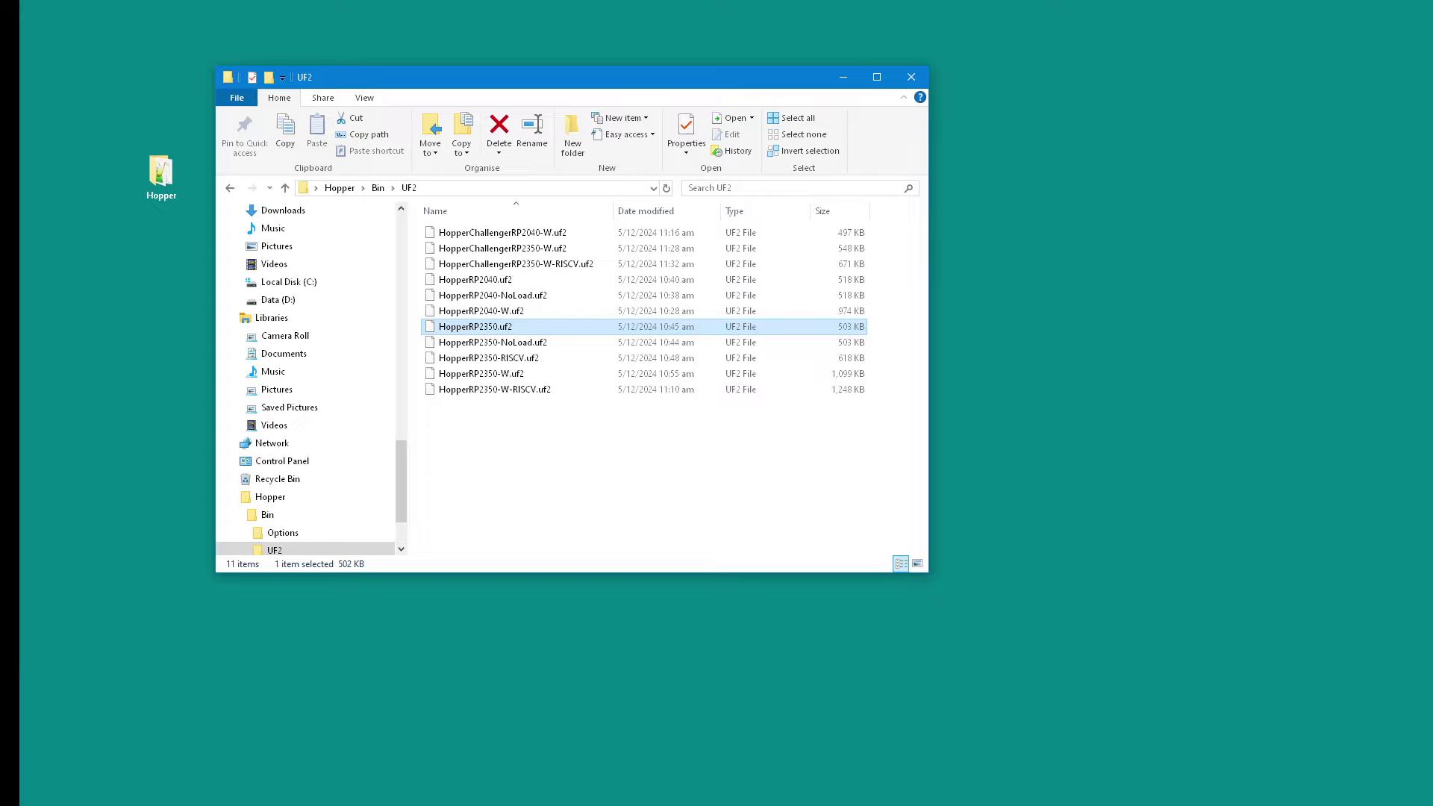
pyautogui.hotkey('alt', 'Up')
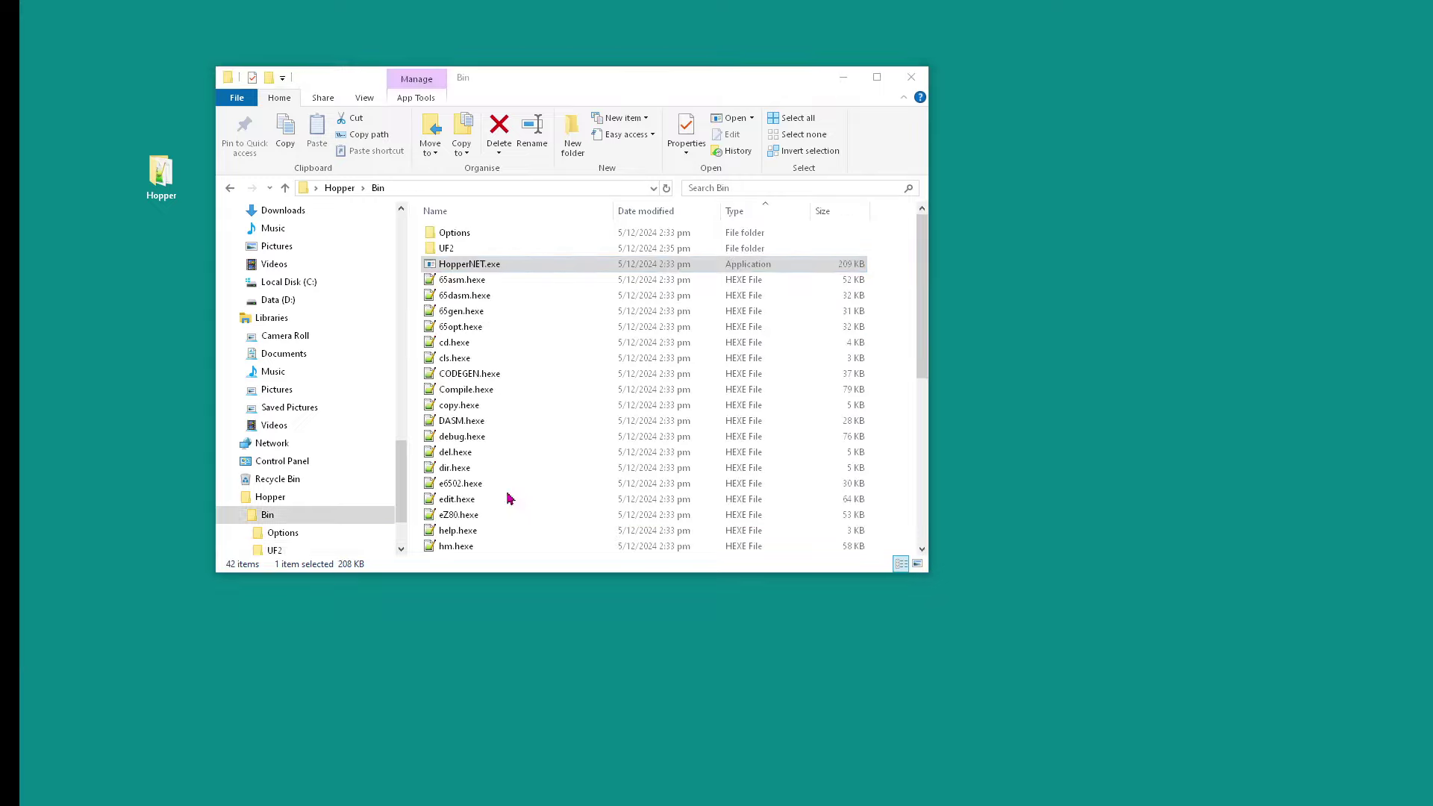
pyautogui.click(912, 77)
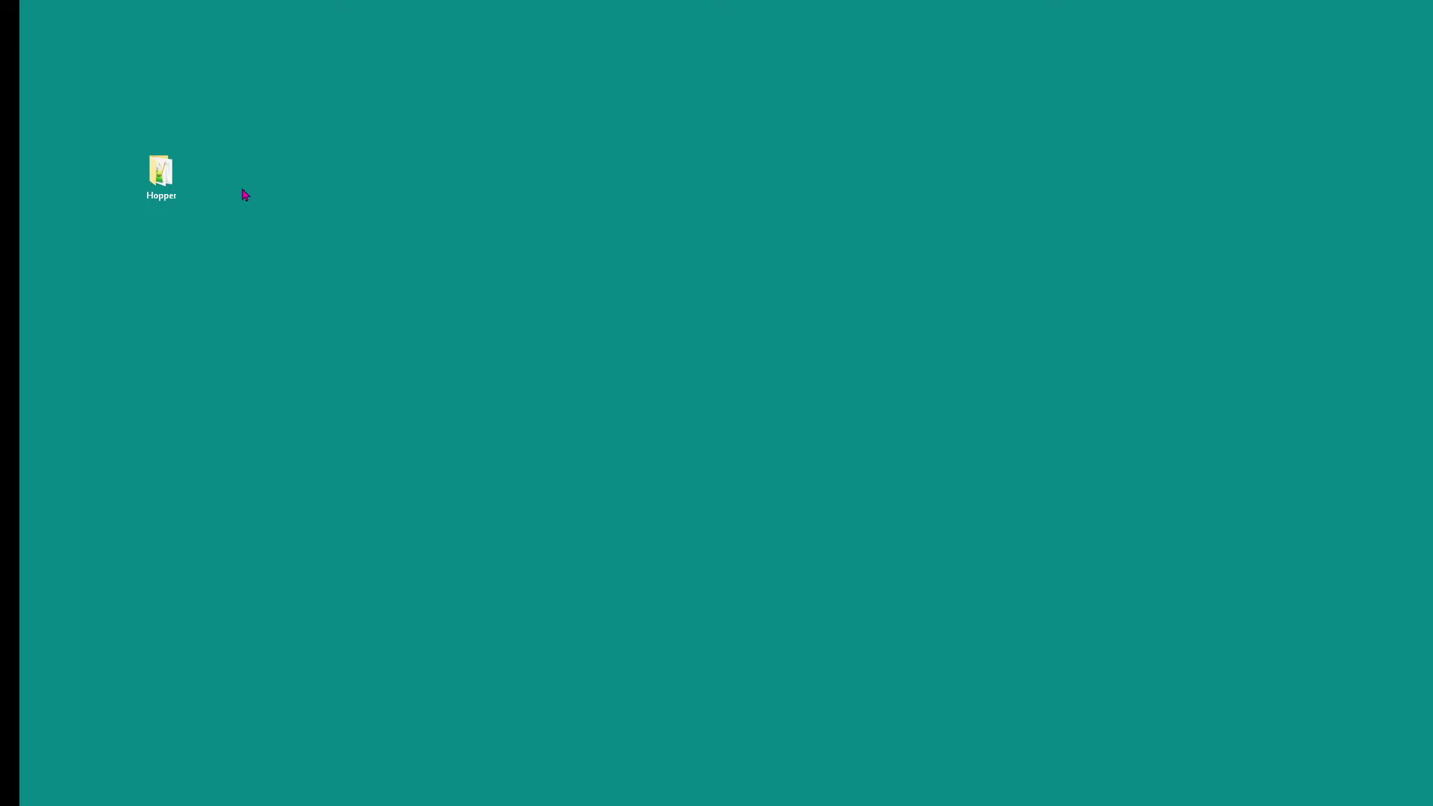
pyautogui.doubleClick(171, 177)
pyautogui.click(969, 393)
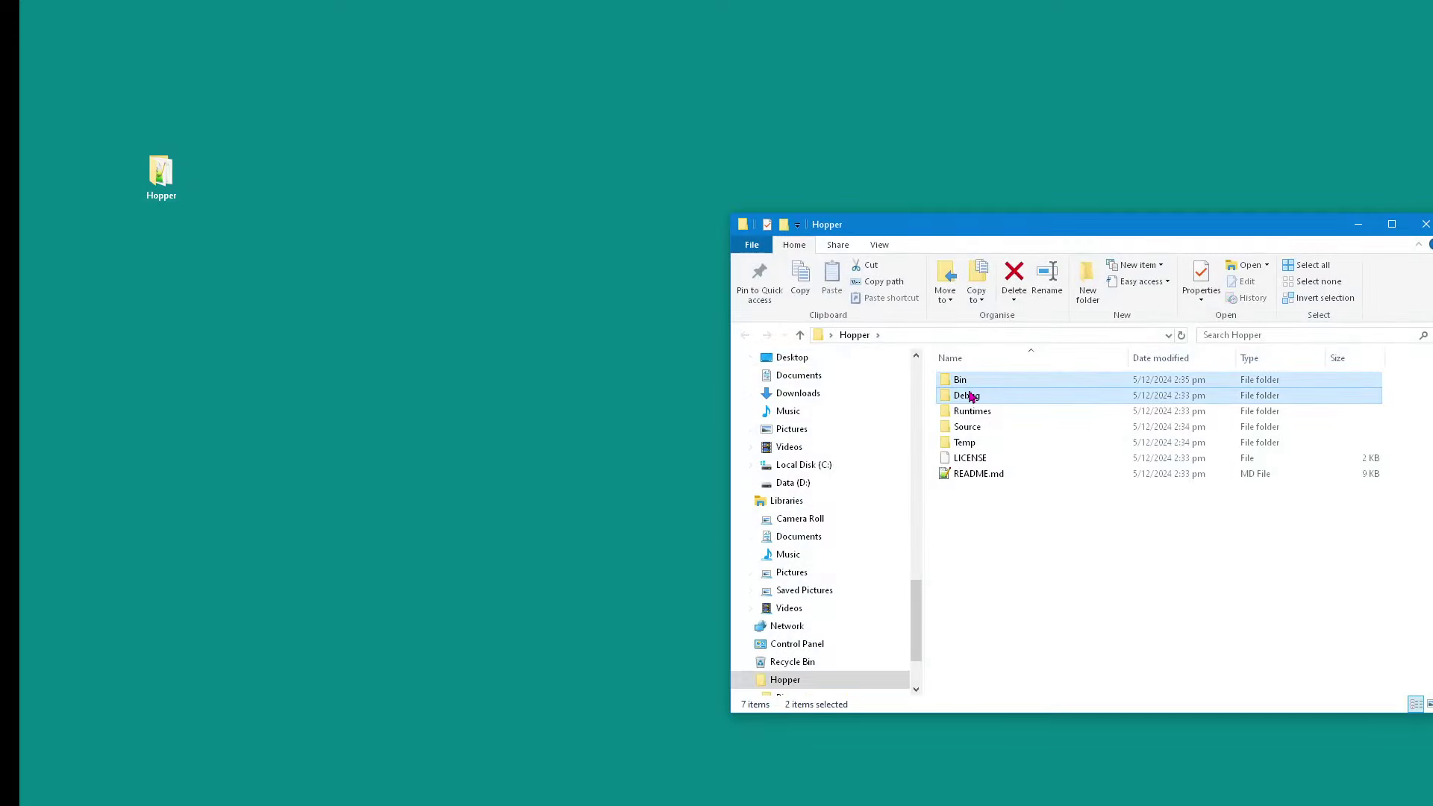
pyautogui.doubleClick(963, 385)
pyautogui.moveTo(1055, 217); pyautogui.dragTo(705, 148)
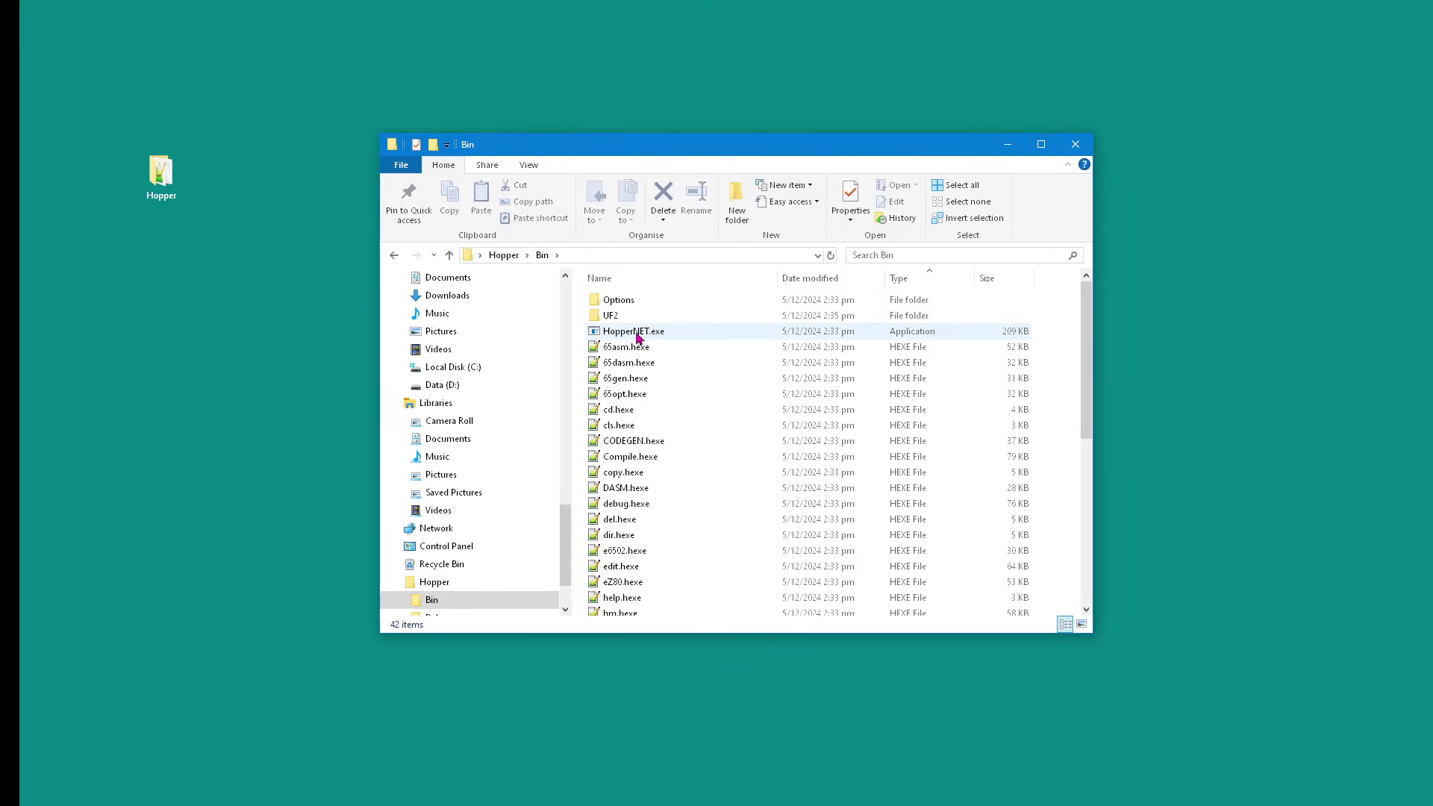
pyautogui.doubleClick(636, 337)
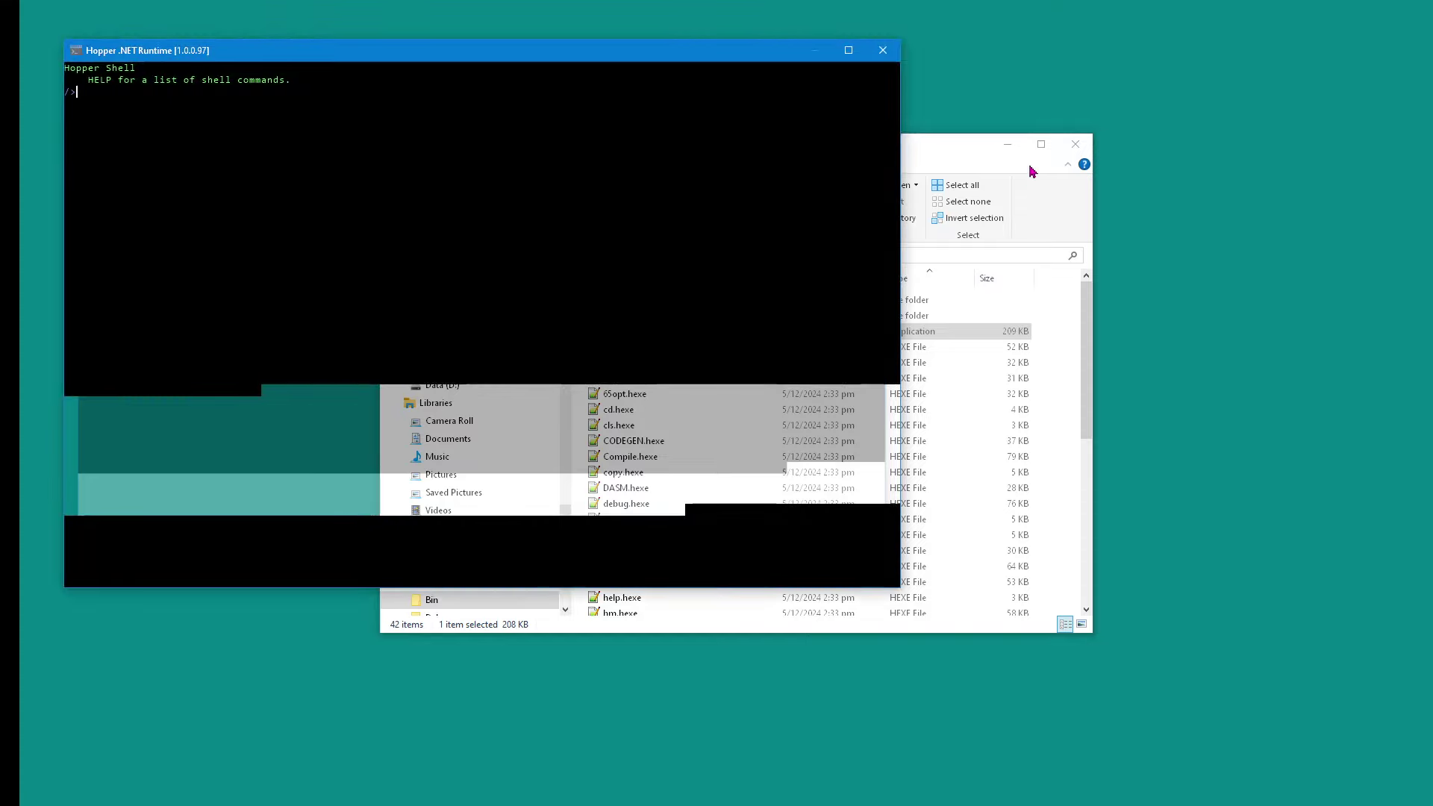
pyautogui.click(1009, 144)
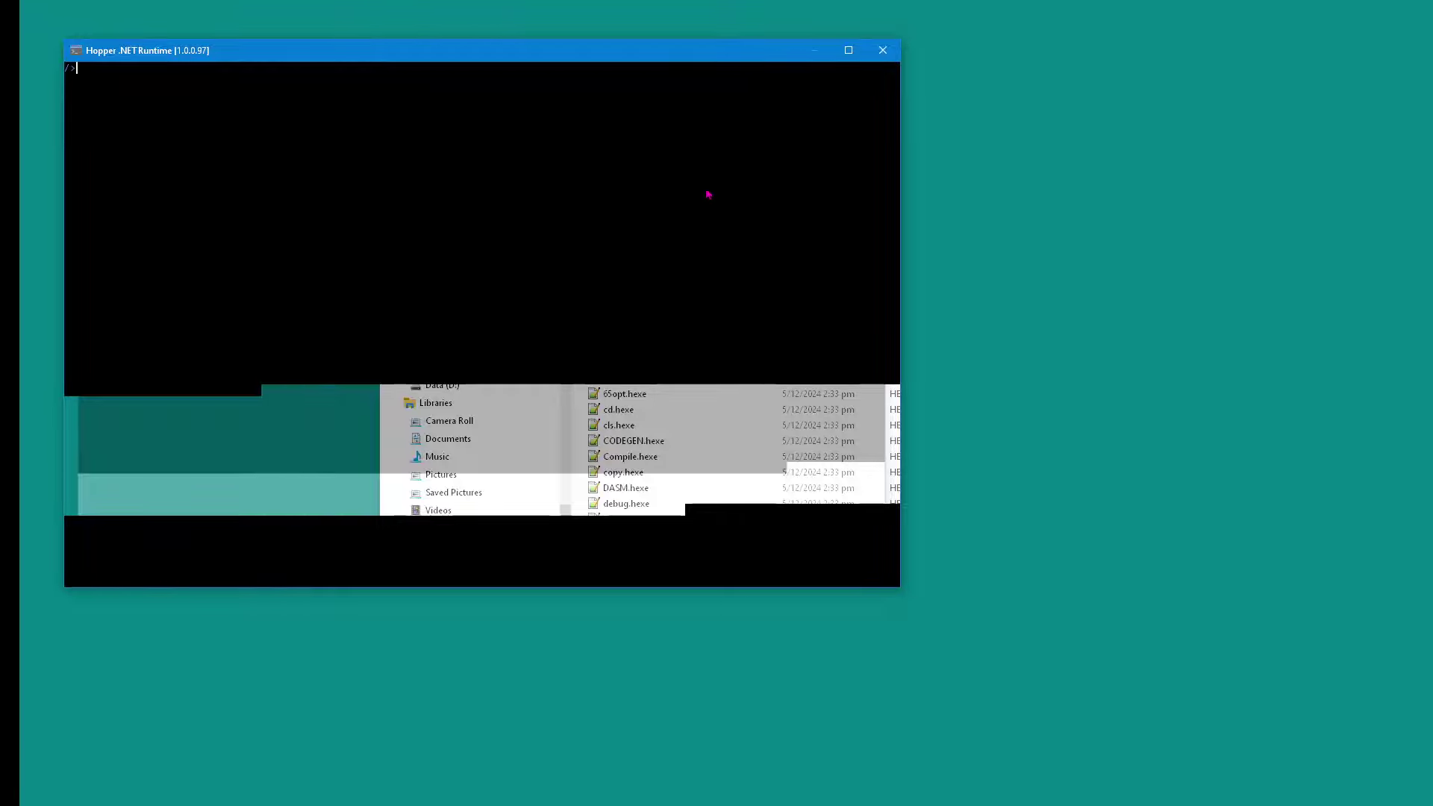
pyautogui.click(883, 50)
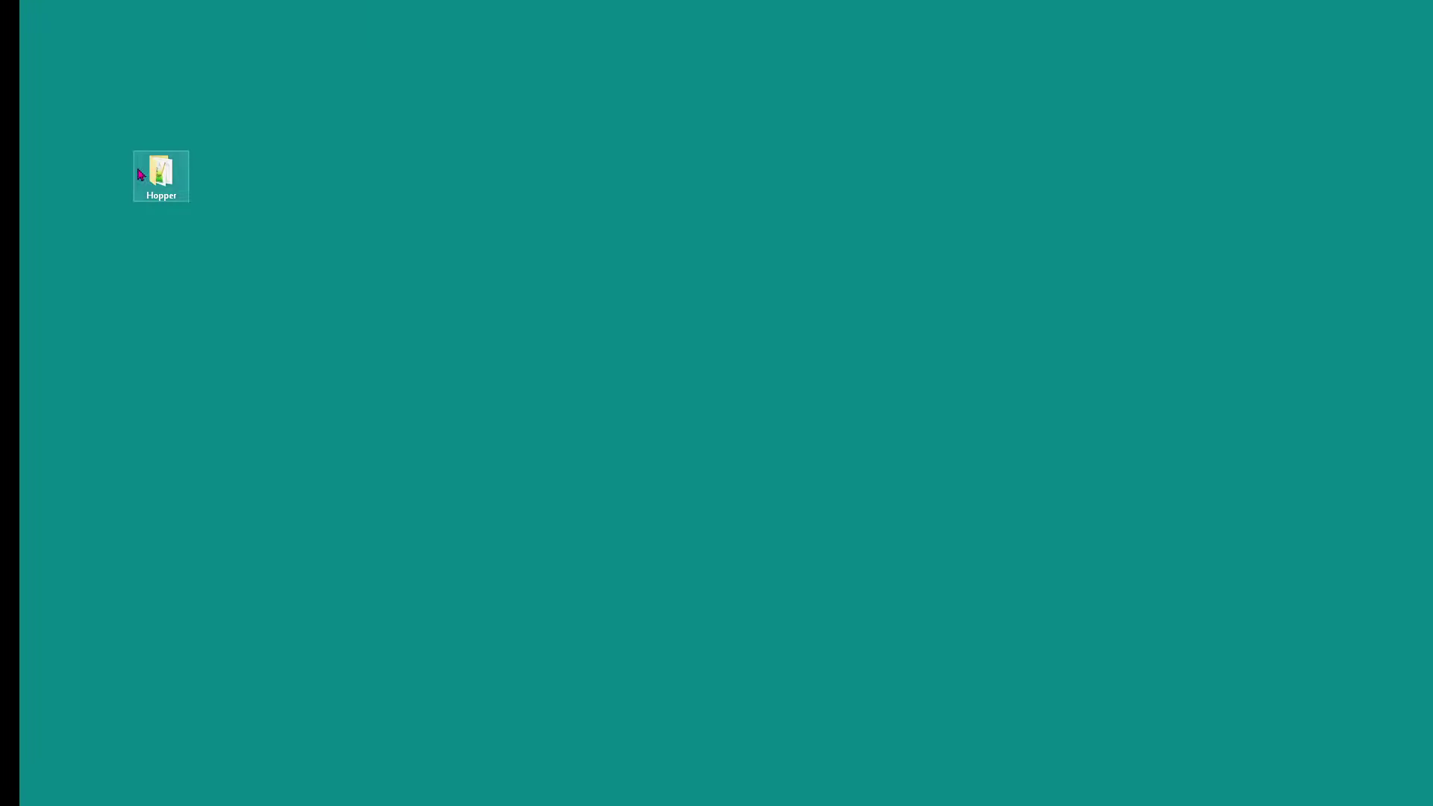
# - Run HopperNET.exe from Hopper's Bin folder on the desktop, close the folder window, and reposition the shell
pyautogui.doubleClick(165, 174)
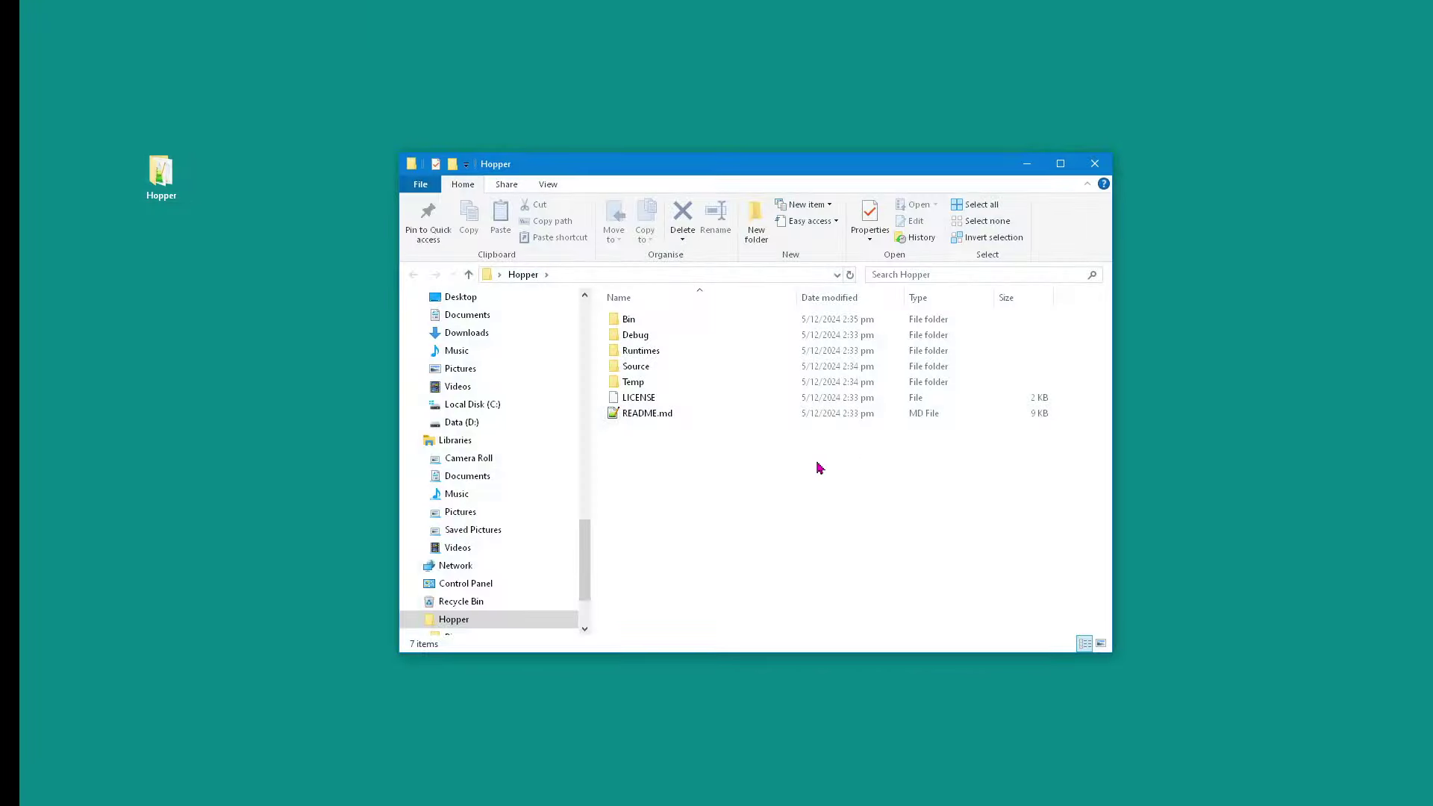
pyautogui.doubleClick(634, 322)
pyautogui.doubleClick(654, 350)
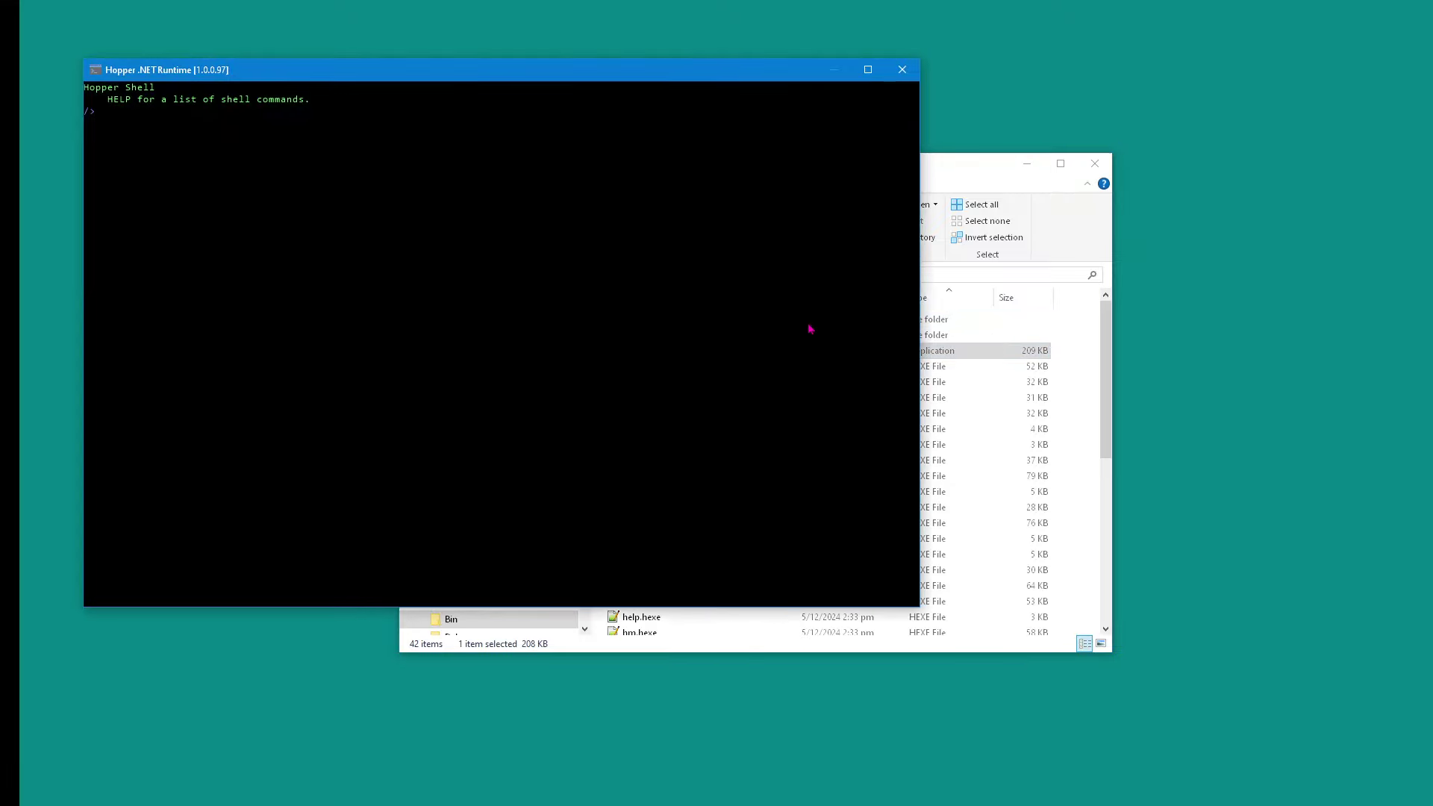
pyautogui.click(1095, 164)
pyautogui.moveTo(409, 75); pyautogui.dragTo(747, 176)
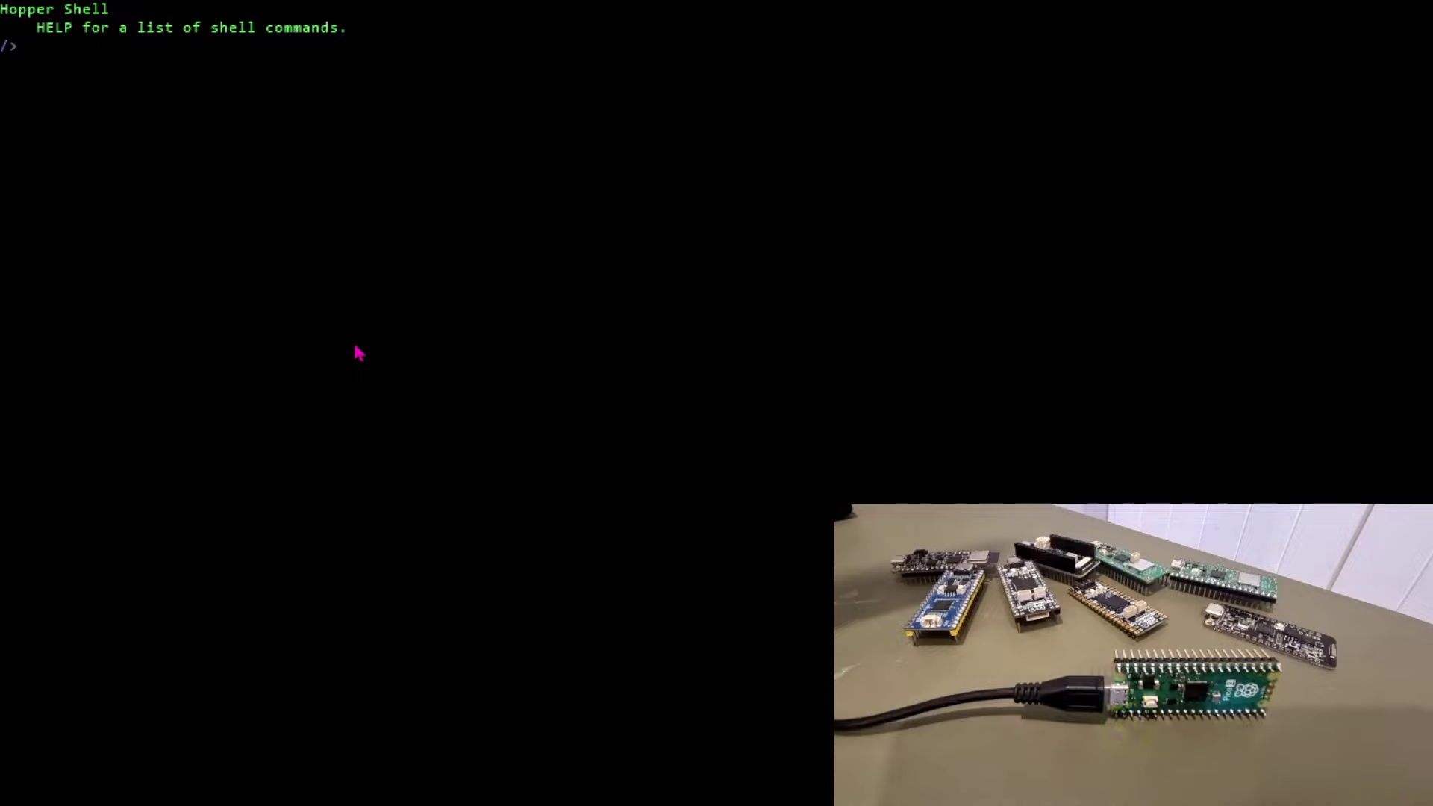
# - Change the shell's directory to source and list its contents
pyautogui.write('cs')
pyautogui.press('BackSpace')
pyautogui.write('d source')
pyautogui.press('Return')
pyautogui.write('dir')
pyautogui.press('Return')
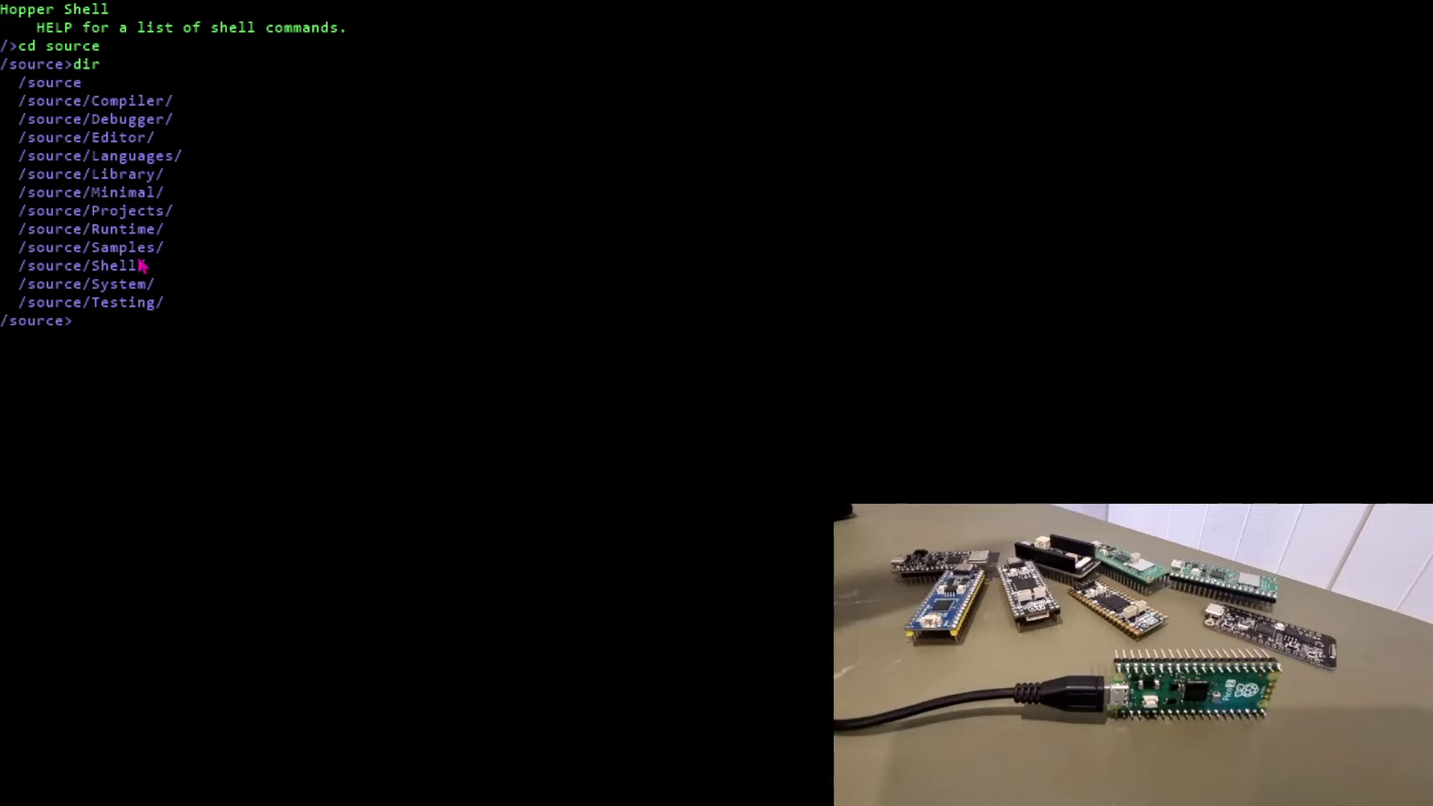
# - Change to the samples directory and list its contents
pyautogui.write('cd samples')
pyautogui.press('Return')
pyautogui.write('dir')
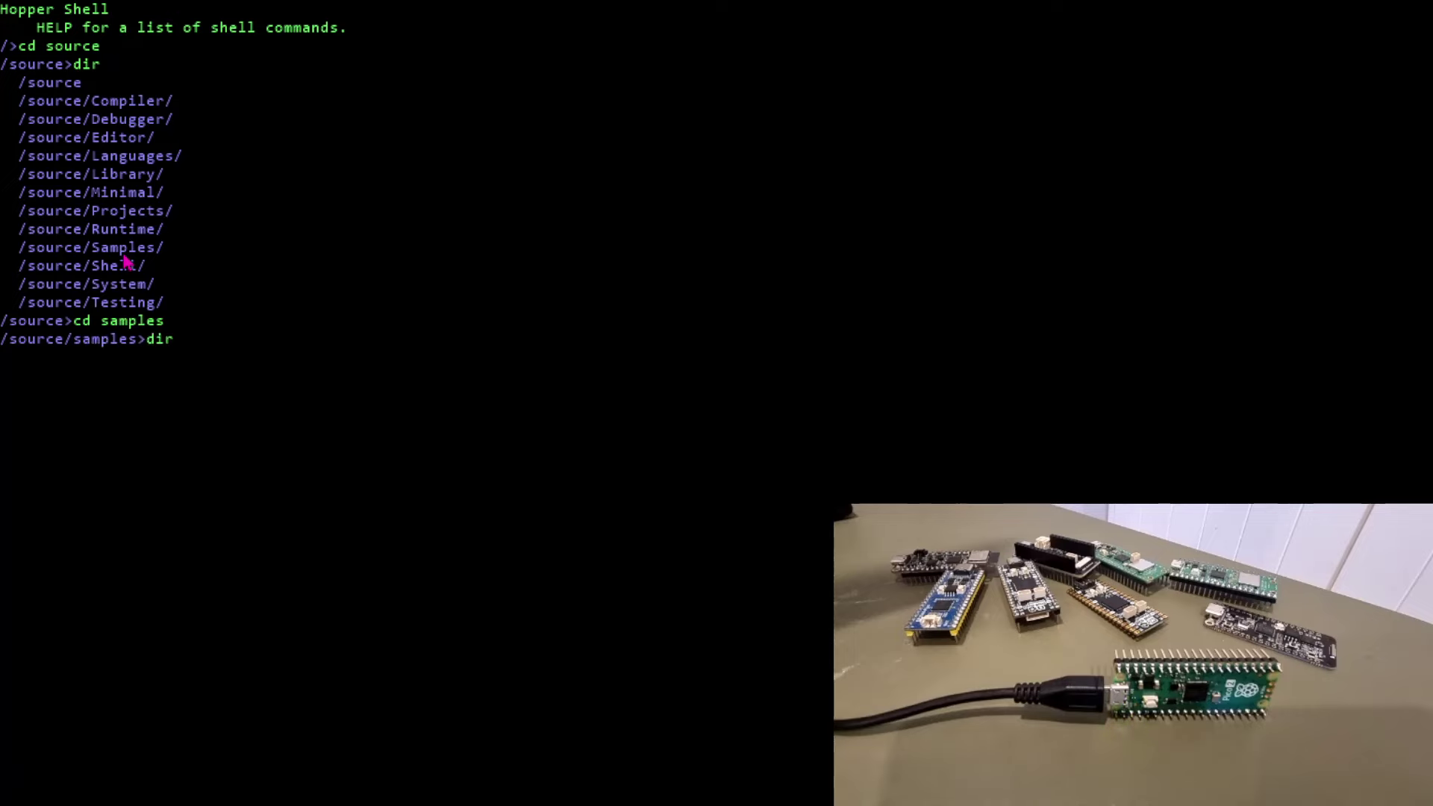
pyautogui.press('Return')
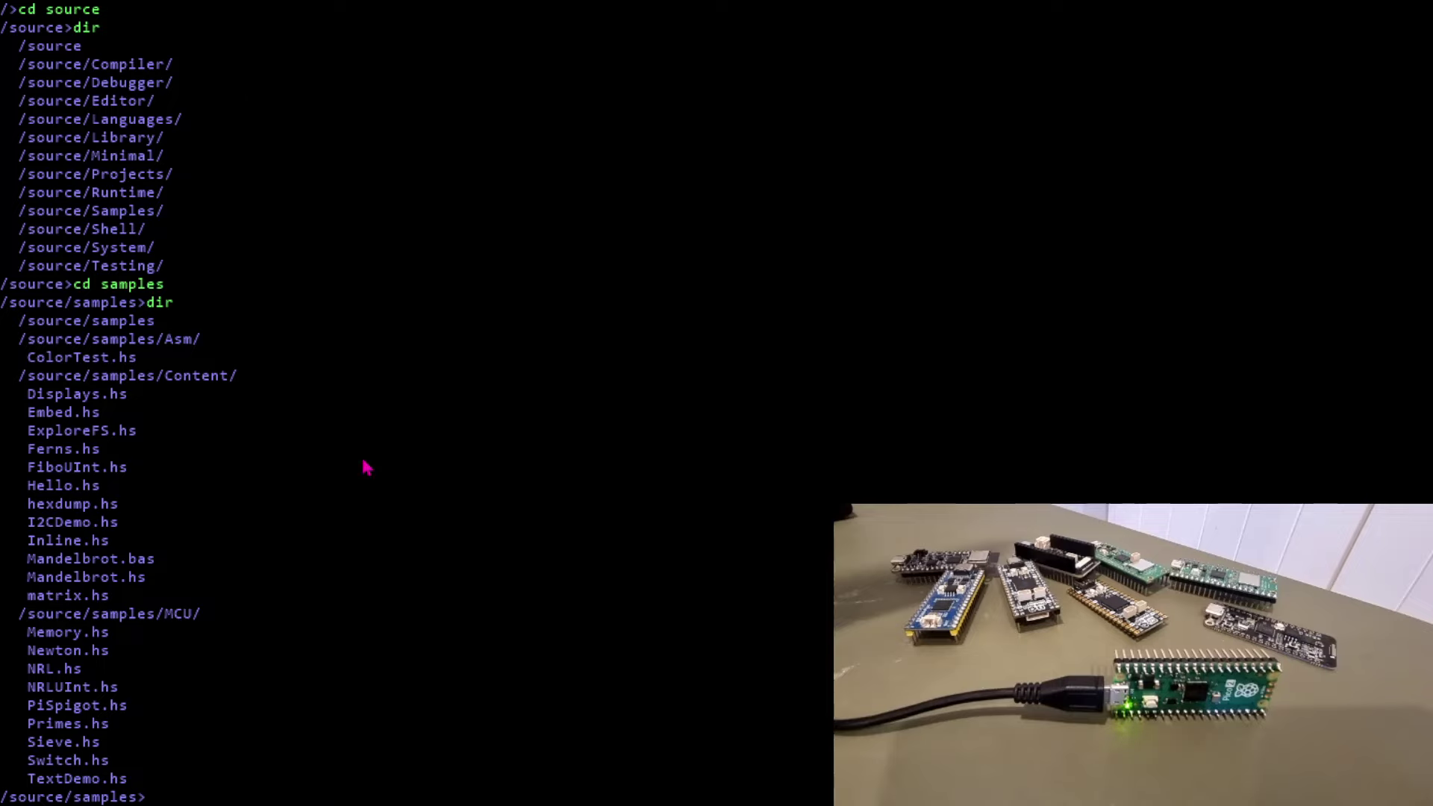
# - Change to the mcu directory and list its contents
pyautogui.write('cd mc')
pyautogui.press('BackSpace')
pyautogui.press('BackSpace')
pyautogui.write('mcu')
pyautogui.press('Return')
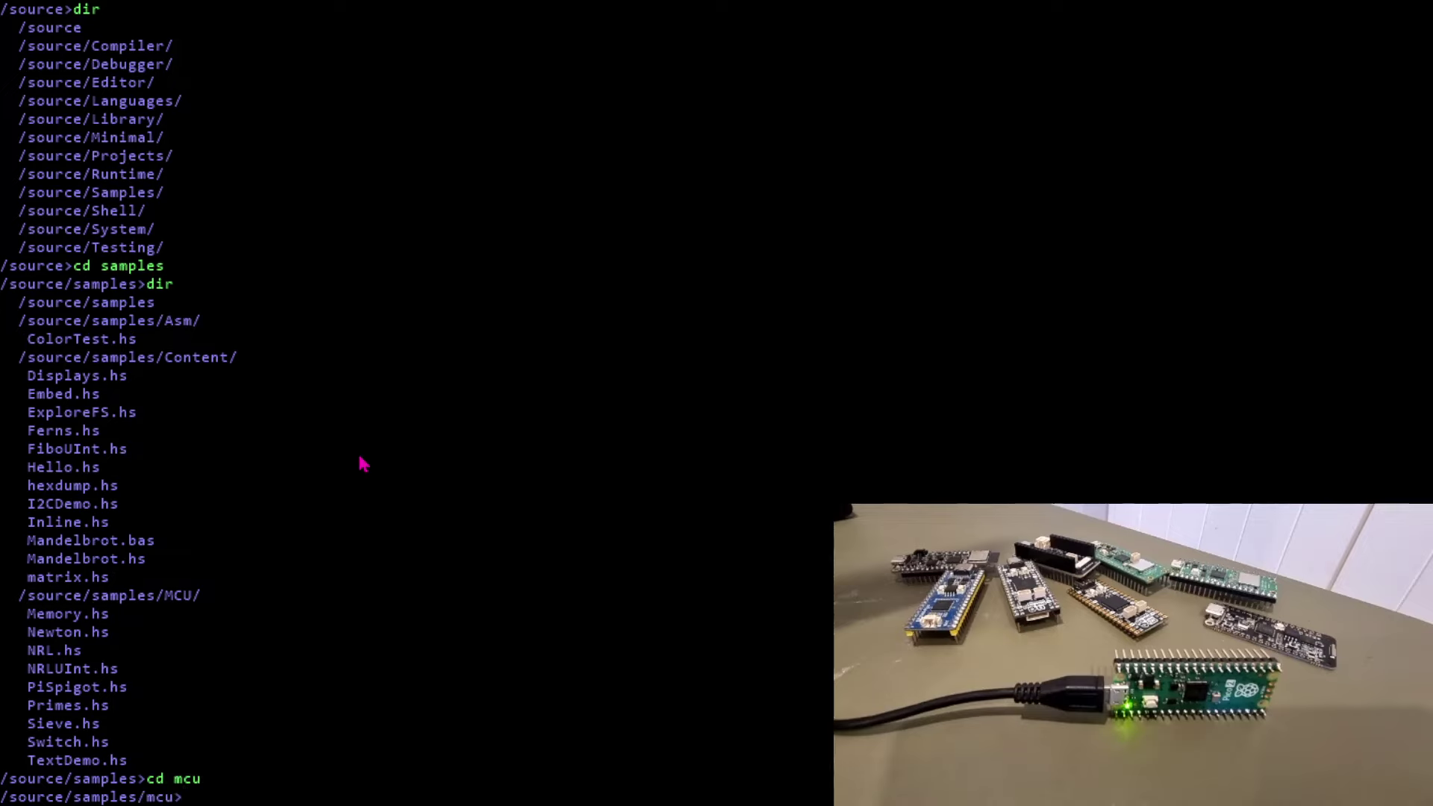
pyautogui.write('dir')
pyautogui.press('Return')
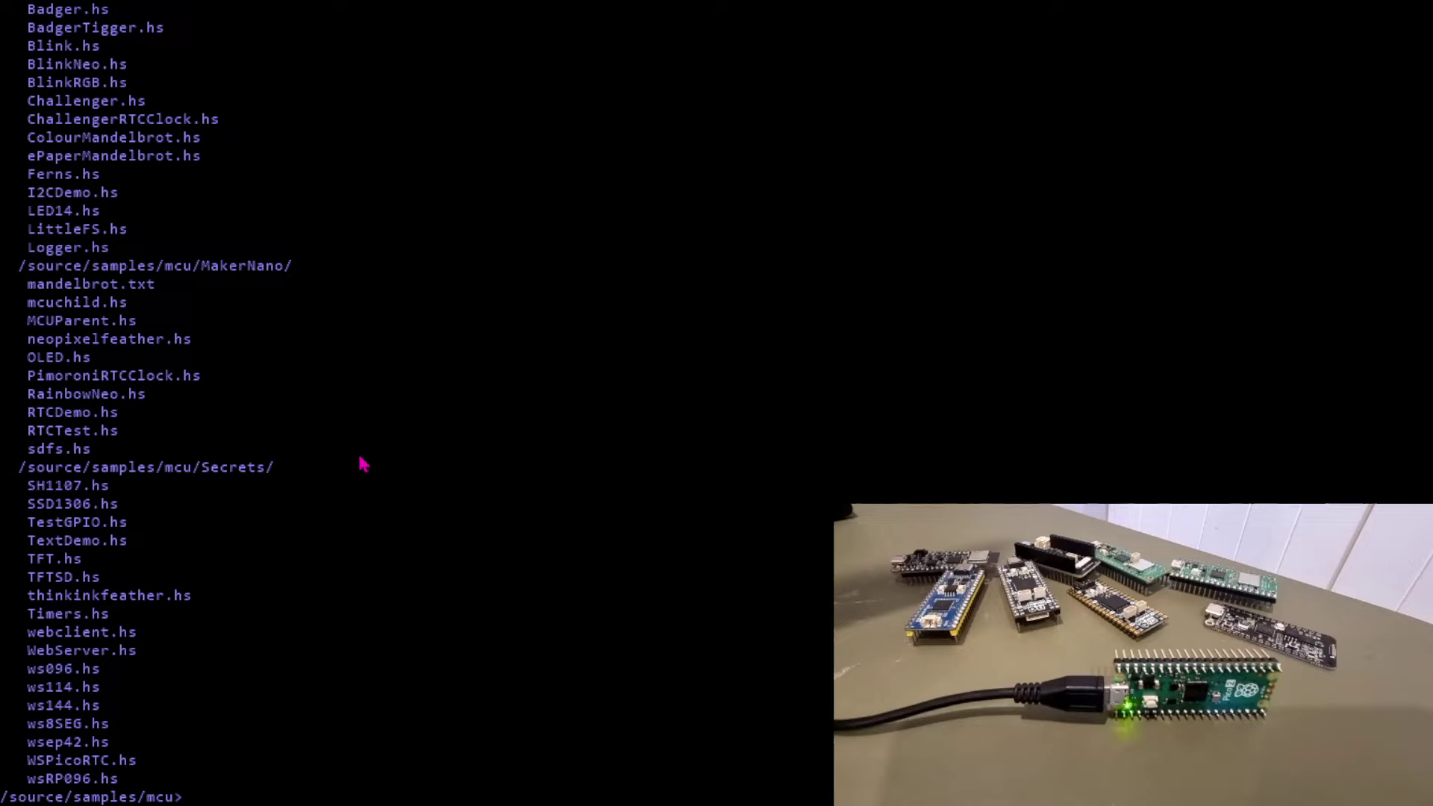
# - Open the blink sample in the editor and delete the commented-out PiPico and PiPicoW uses lines
pyautogui.write('edit blink')
pyautogui.press('Return')
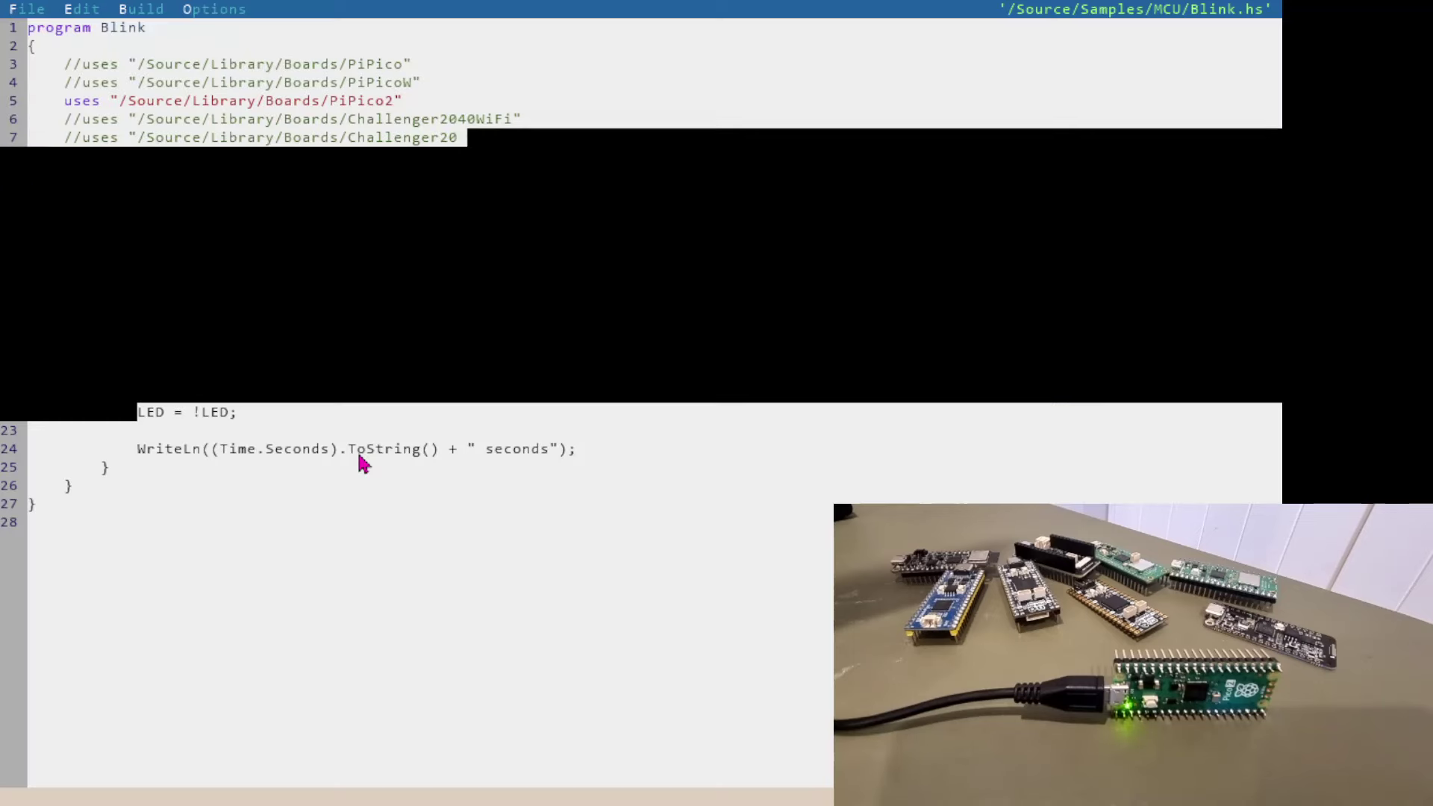
pyautogui.click(433, 65)
pyautogui.hotkey('shift', 'Down')
pyautogui.hotkey('shift', 'Down')
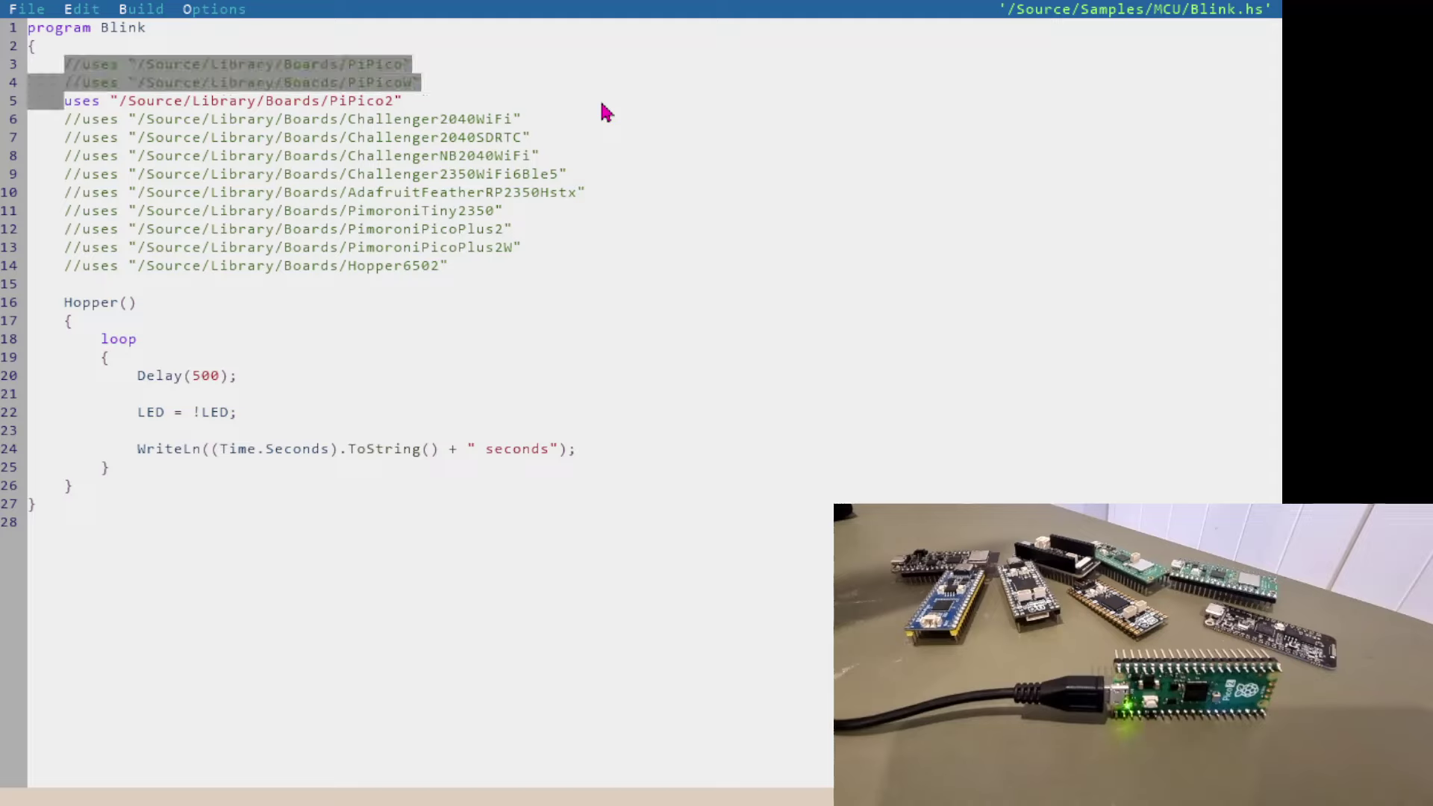
pyautogui.press('Delete')
# - Delete the commented-out board uses lines below PiPico2, from Challenger2040WiFi through Hopper6502
pyautogui.press('Down')
pyautogui.hotkey('shift', 'Down')
pyautogui.hotkey('shift', 'Down')
pyautogui.hotkey('shift', 'Down')
pyautogui.hotkey('shift', 'Down')
pyautogui.hotkey('shift', 'Down')
pyautogui.hotkey('shift', 'Down')
pyautogui.hotkey('shift', 'Down')
pyautogui.hotkey('shift', 'Down')
pyautogui.hotkey('shift', 'Down')
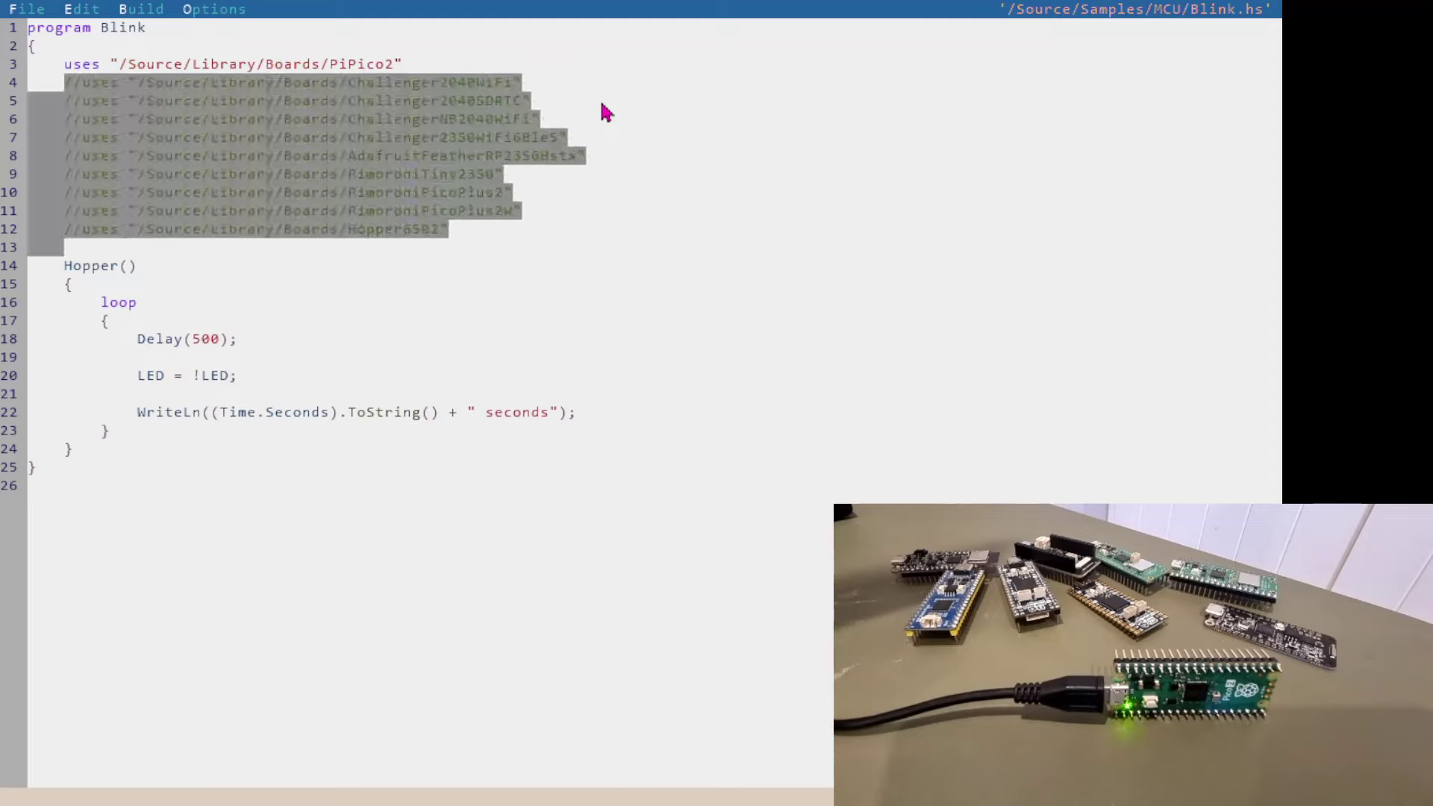
pyautogui.press('Delete')
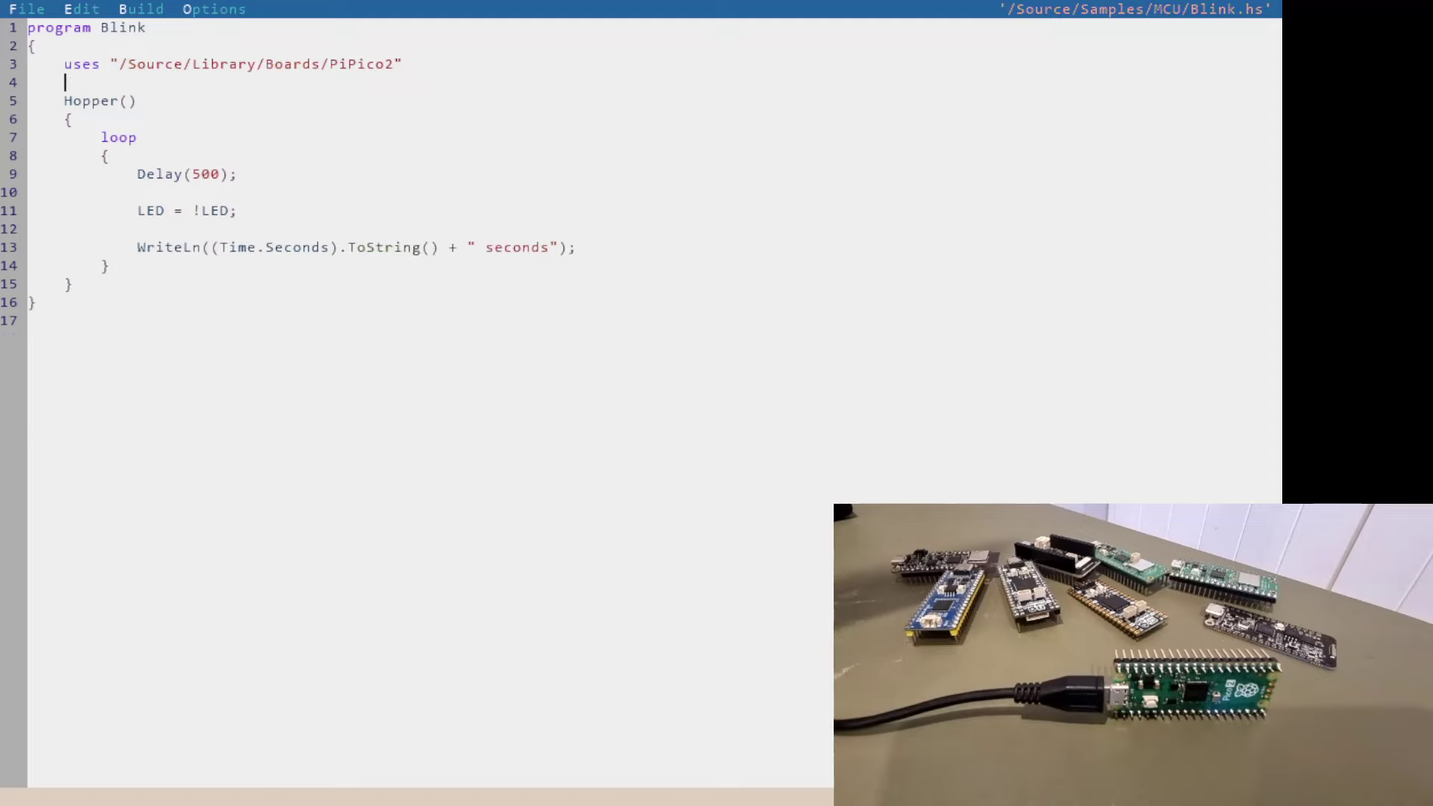
# - Turn off Run Optimizer and turn on Save on Build in the editor's build options
pyautogui.click(195, 15)
pyautogui.click(185, 8)
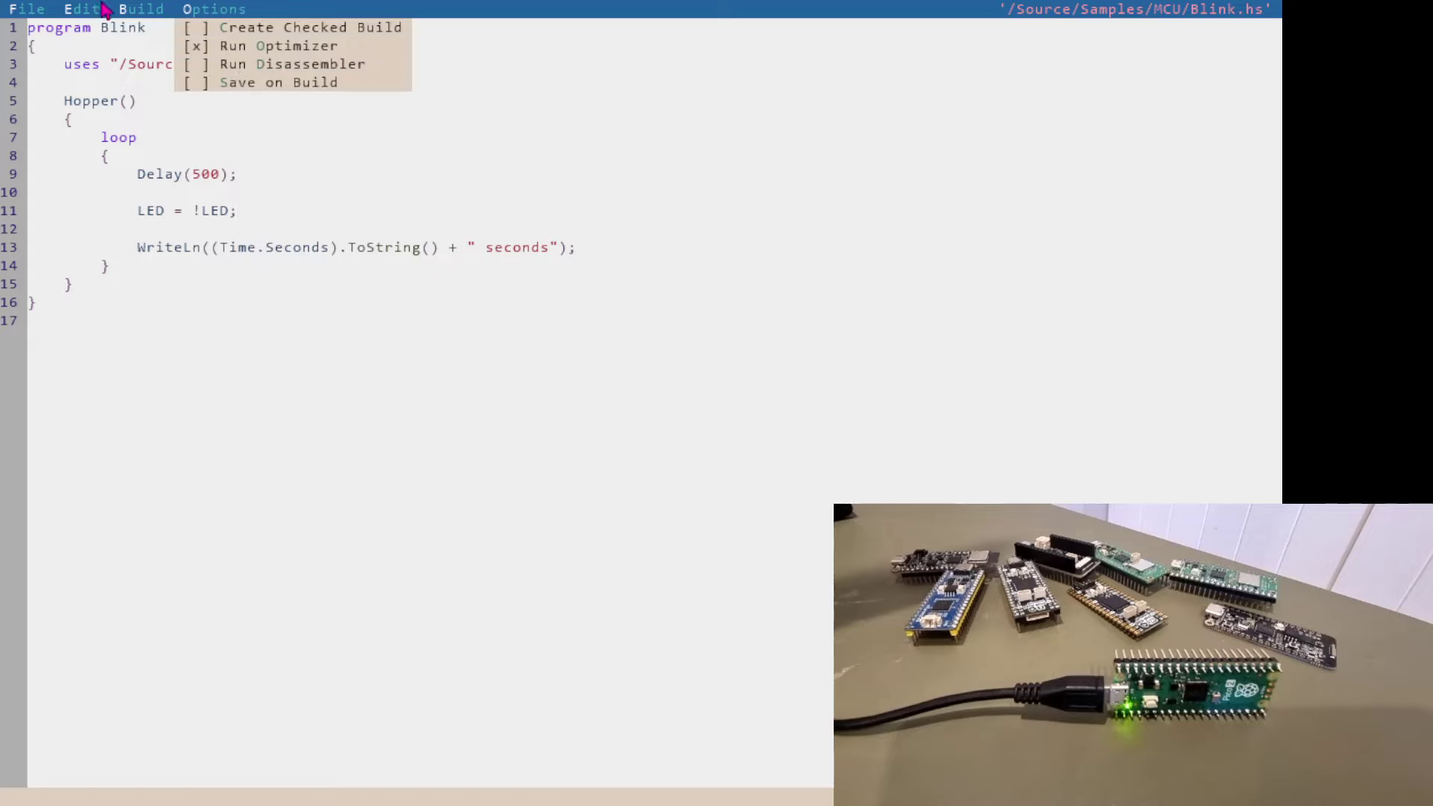
pyautogui.click(191, 47)
pyautogui.click(203, 25)
pyautogui.click(233, 86)
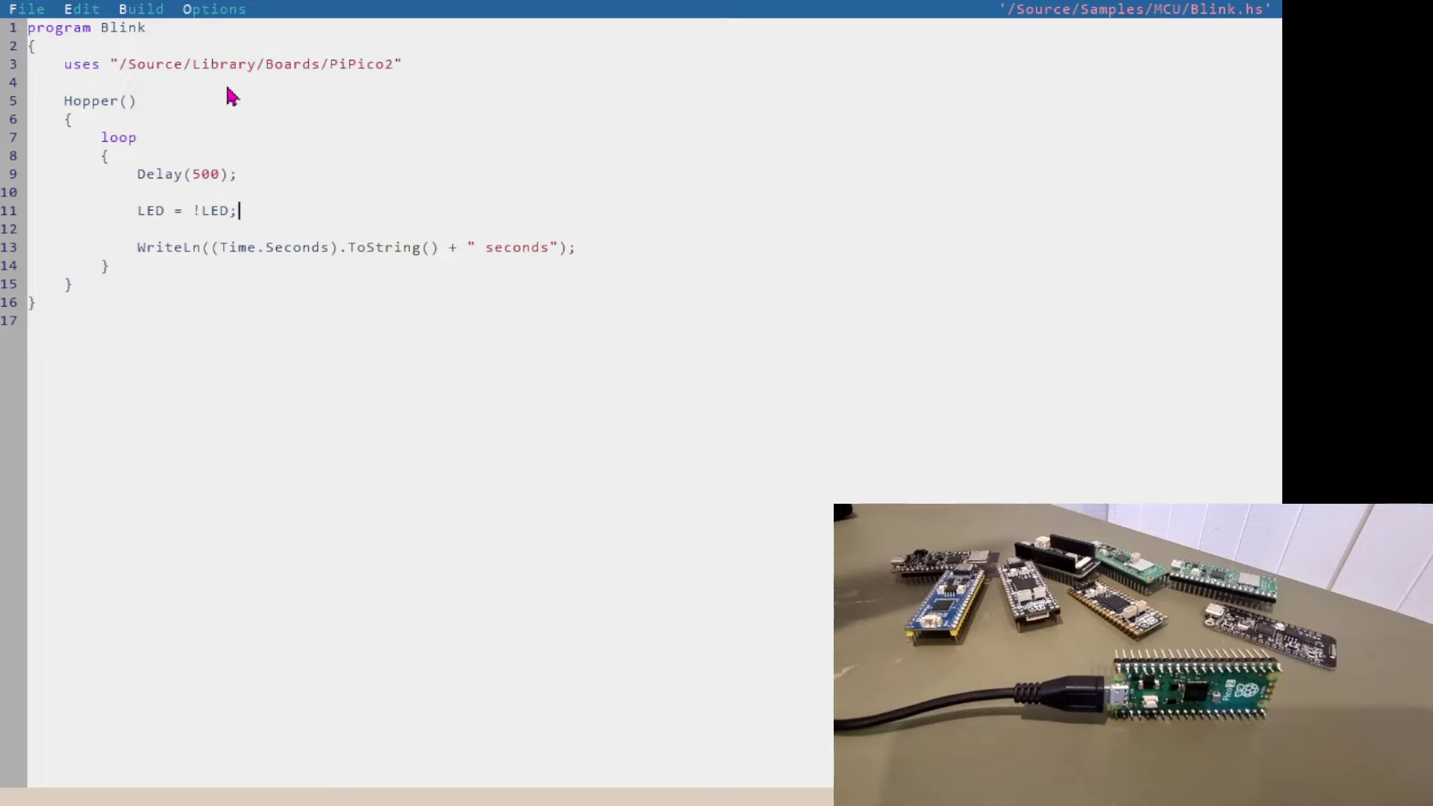
pyautogui.click(208, 23)
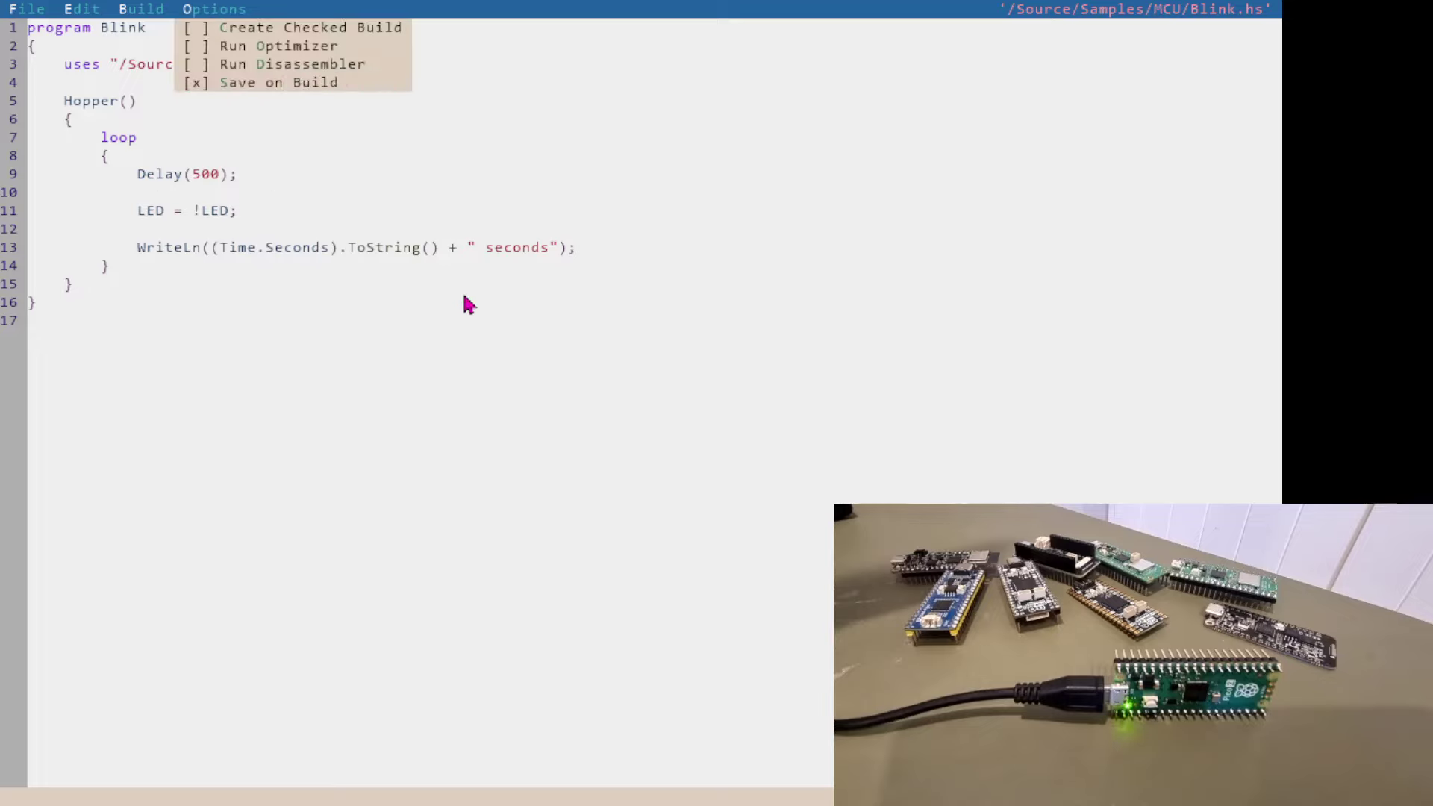
pyautogui.click(296, 221)
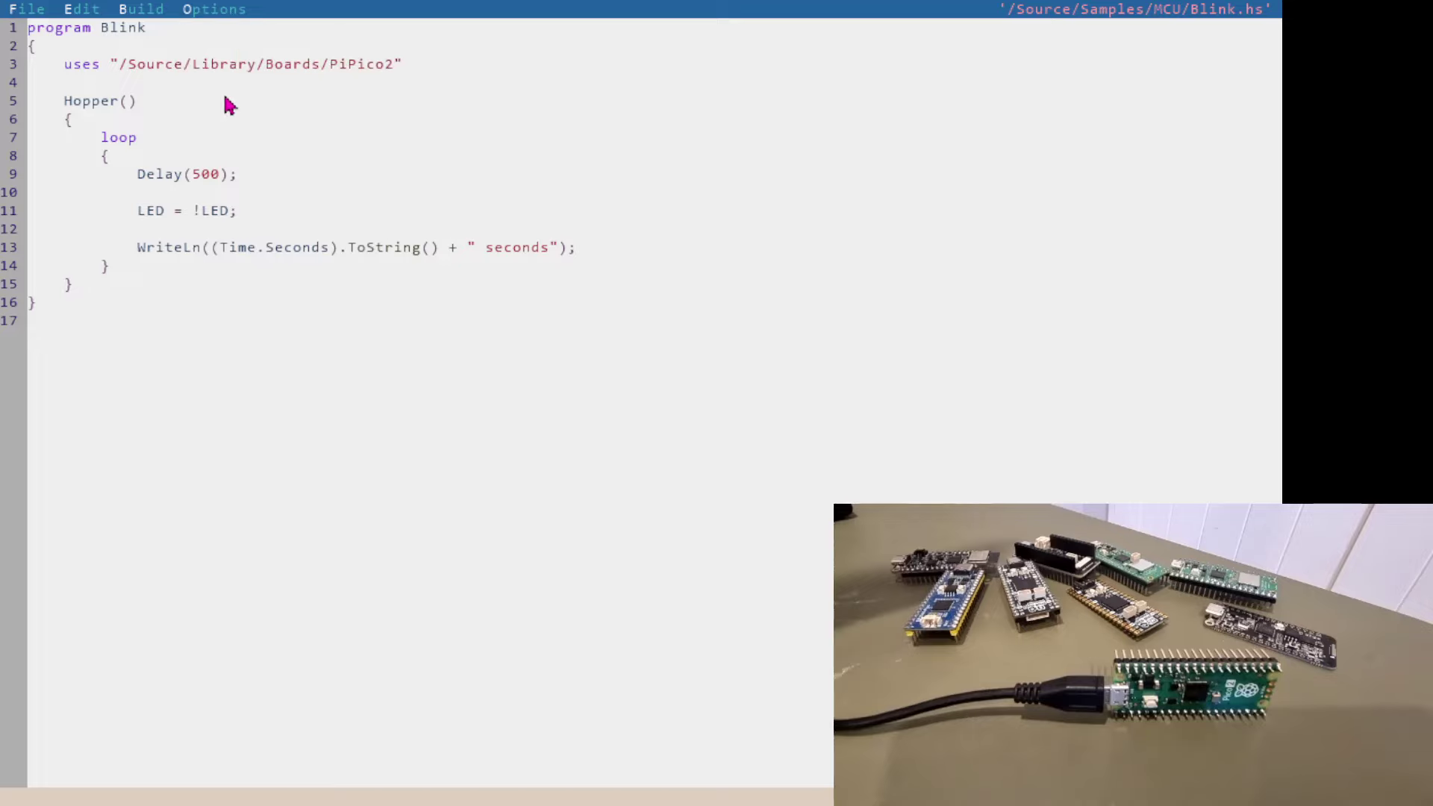
pyautogui.click(141, 10)
pyautogui.click(79, 13)
pyautogui.click(142, 11)
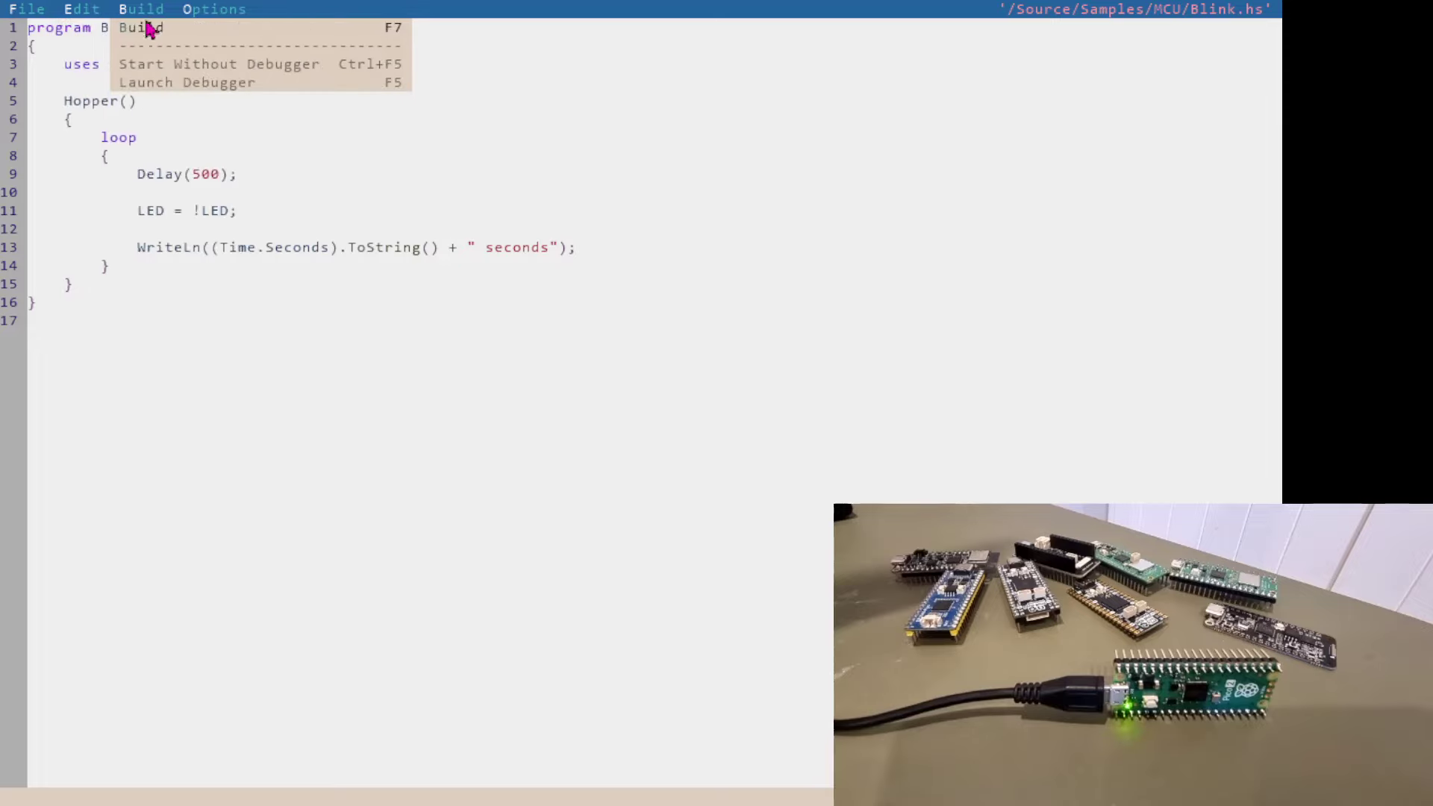
pyautogui.click(337, 181)
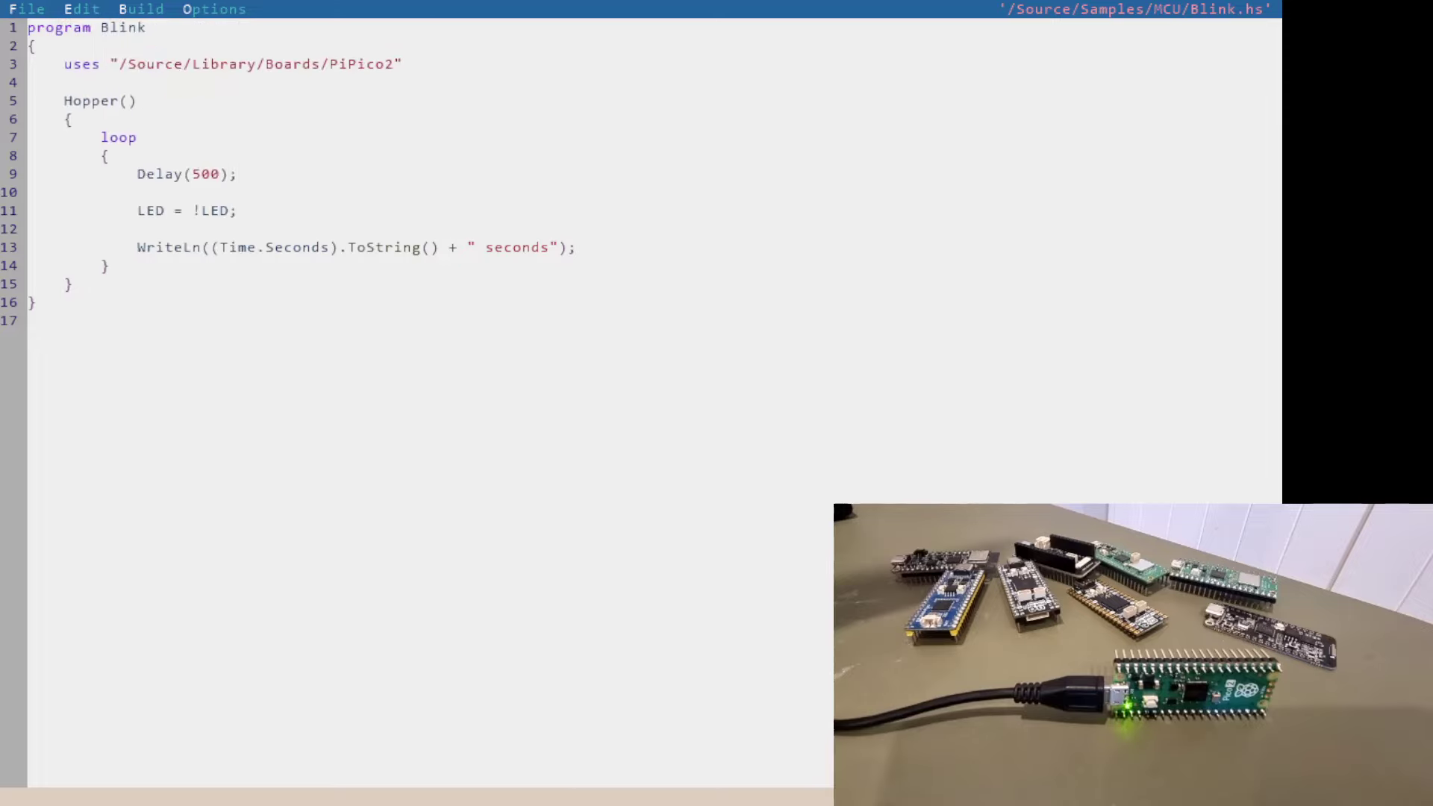
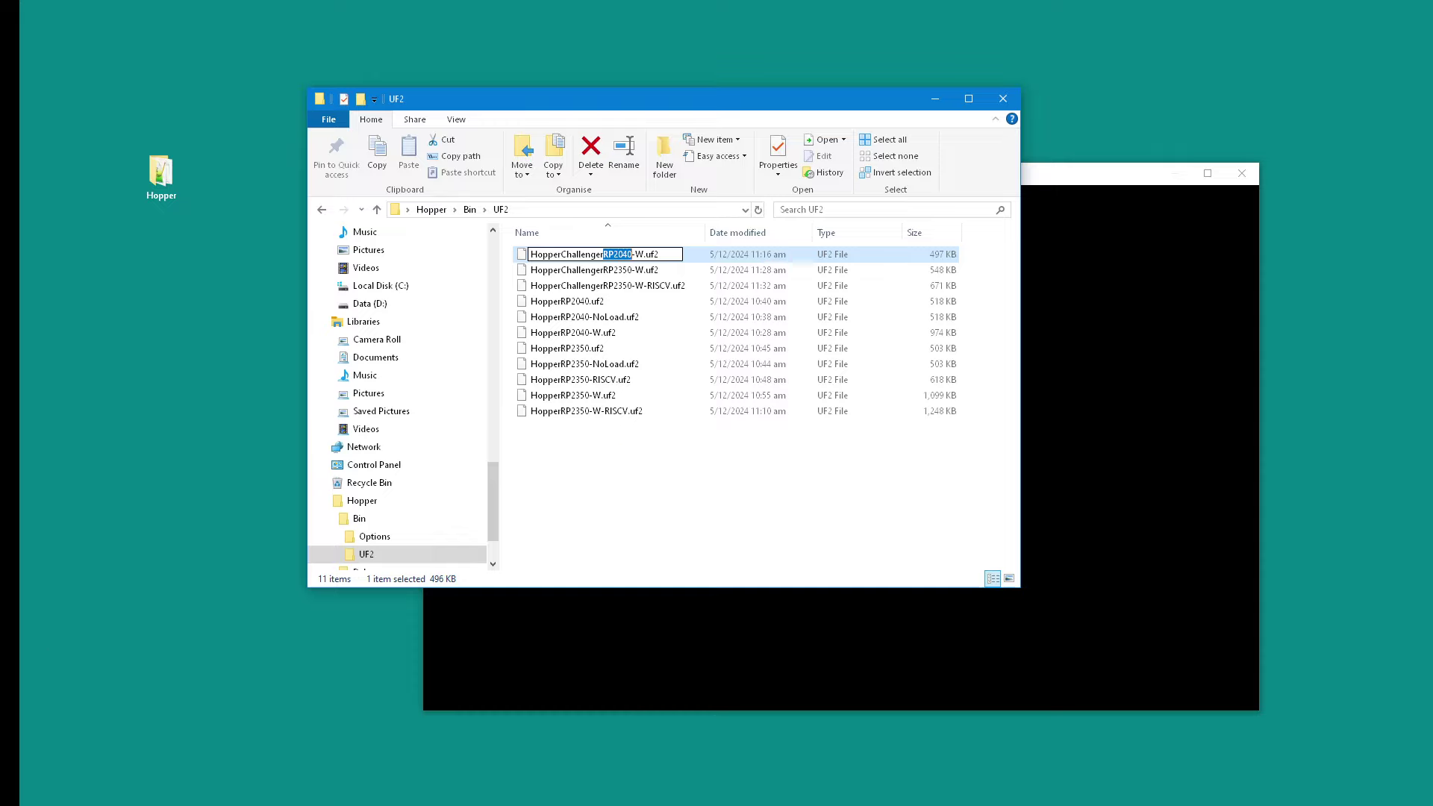
# - Select the HopperRP2040-W.uf2 firmware file in the UF2 folder, leaving its name as it is
pyautogui.press('Escape')
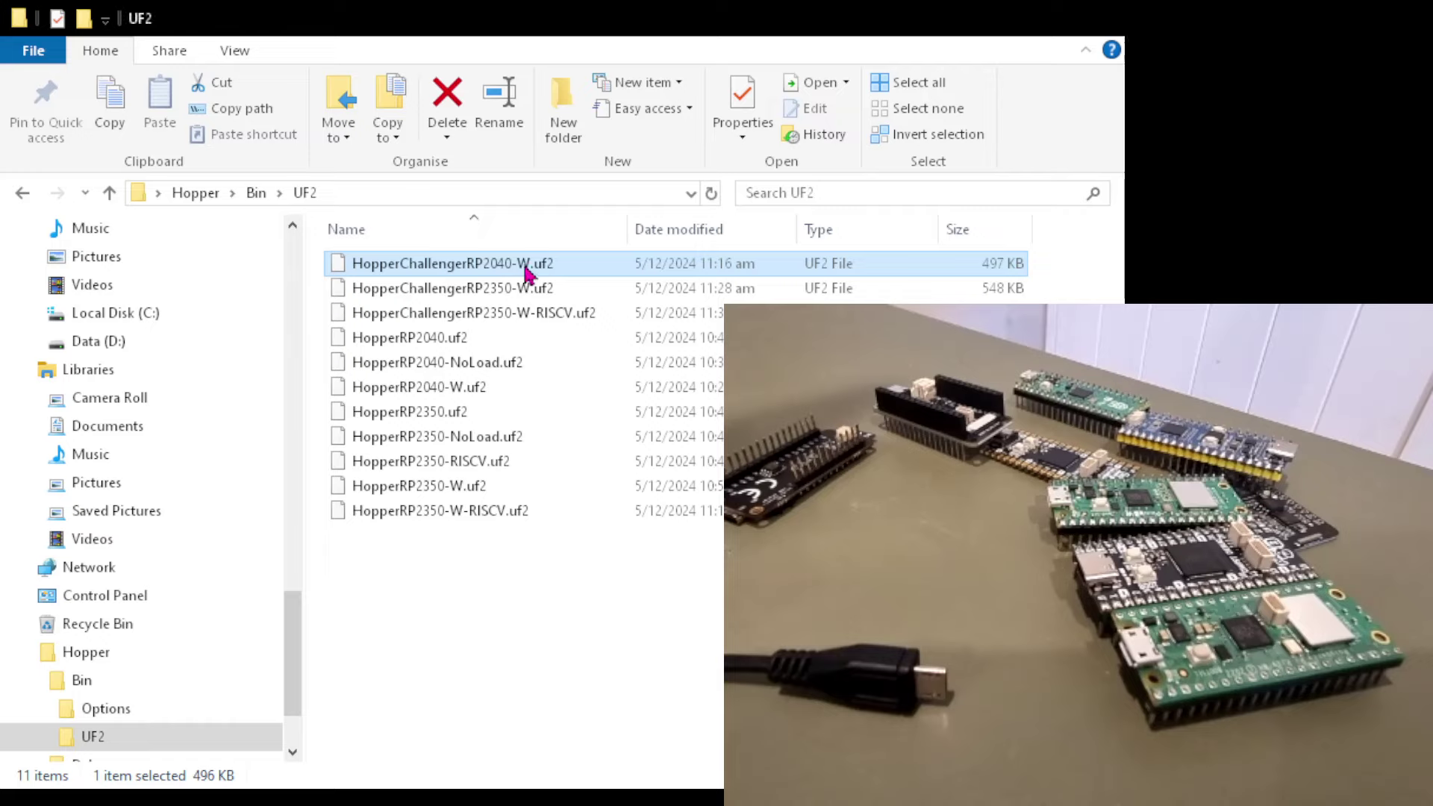
pyautogui.click(456, 396)
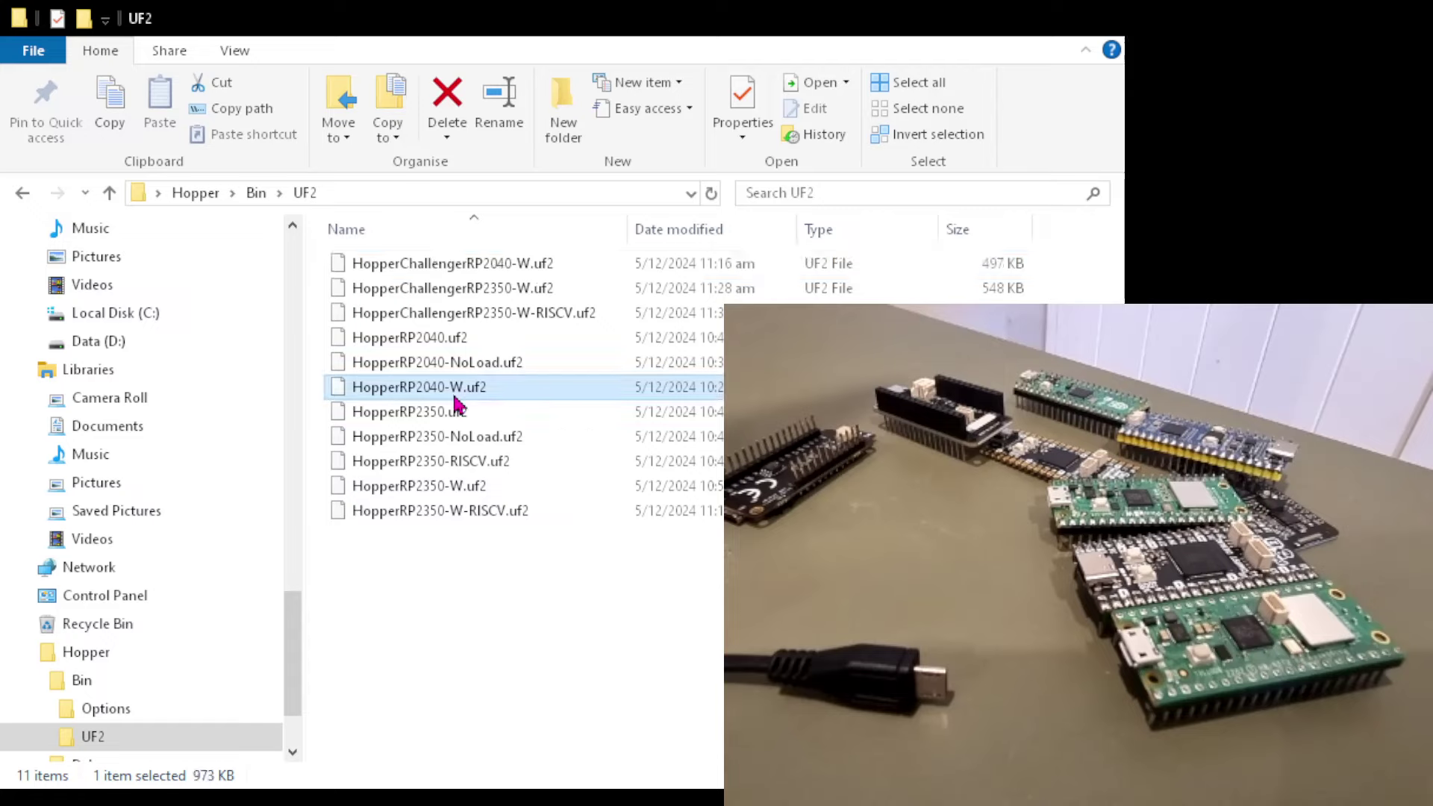
pyautogui.click(455, 396)
pyautogui.doubleClick(455, 387)
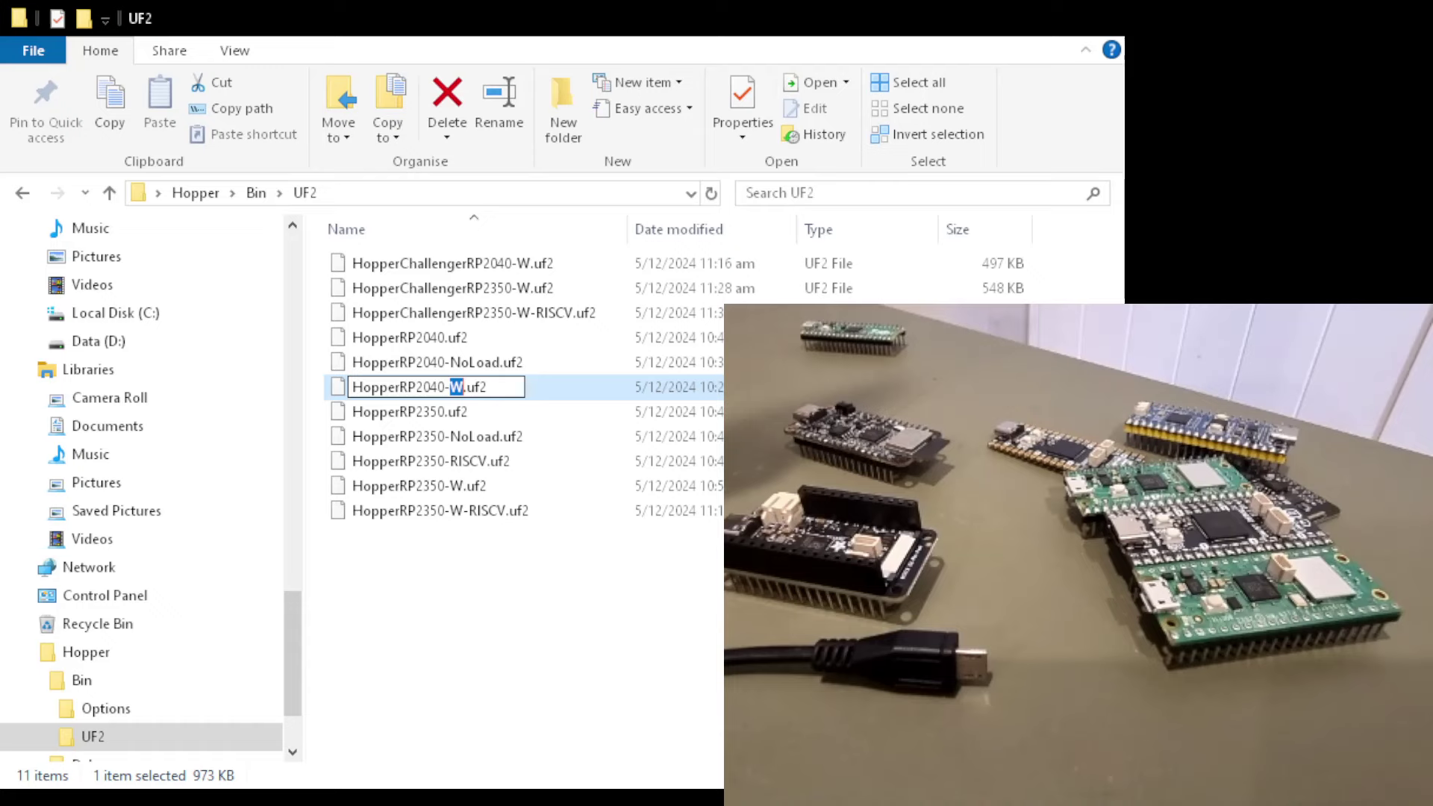
pyautogui.press('Return')
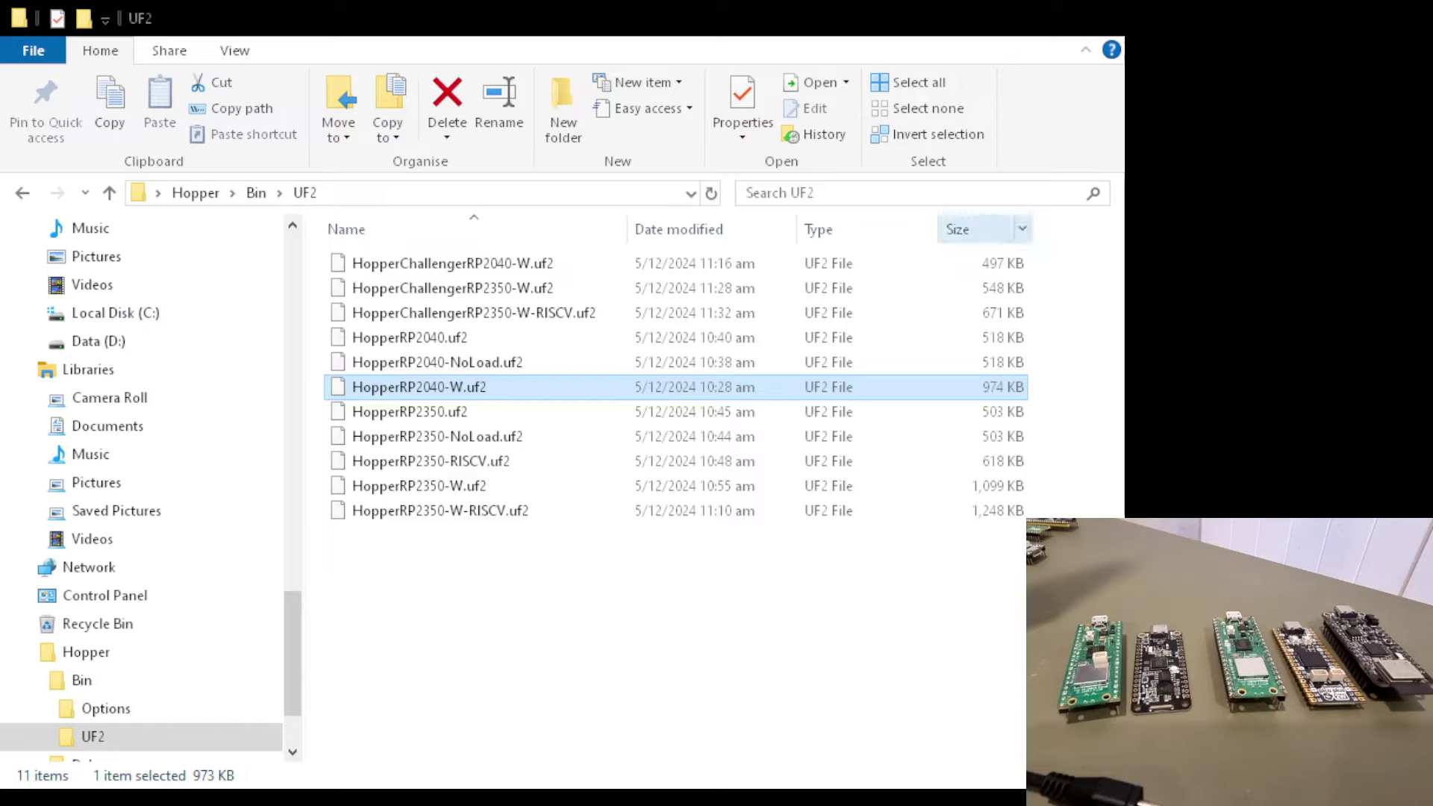
# - Sort the UF2 files by size and go through the Challenger RP2040-W, RP2040-W, RP2350-W and Challenger RP2350-W firmware files
pyautogui.click(986, 230)
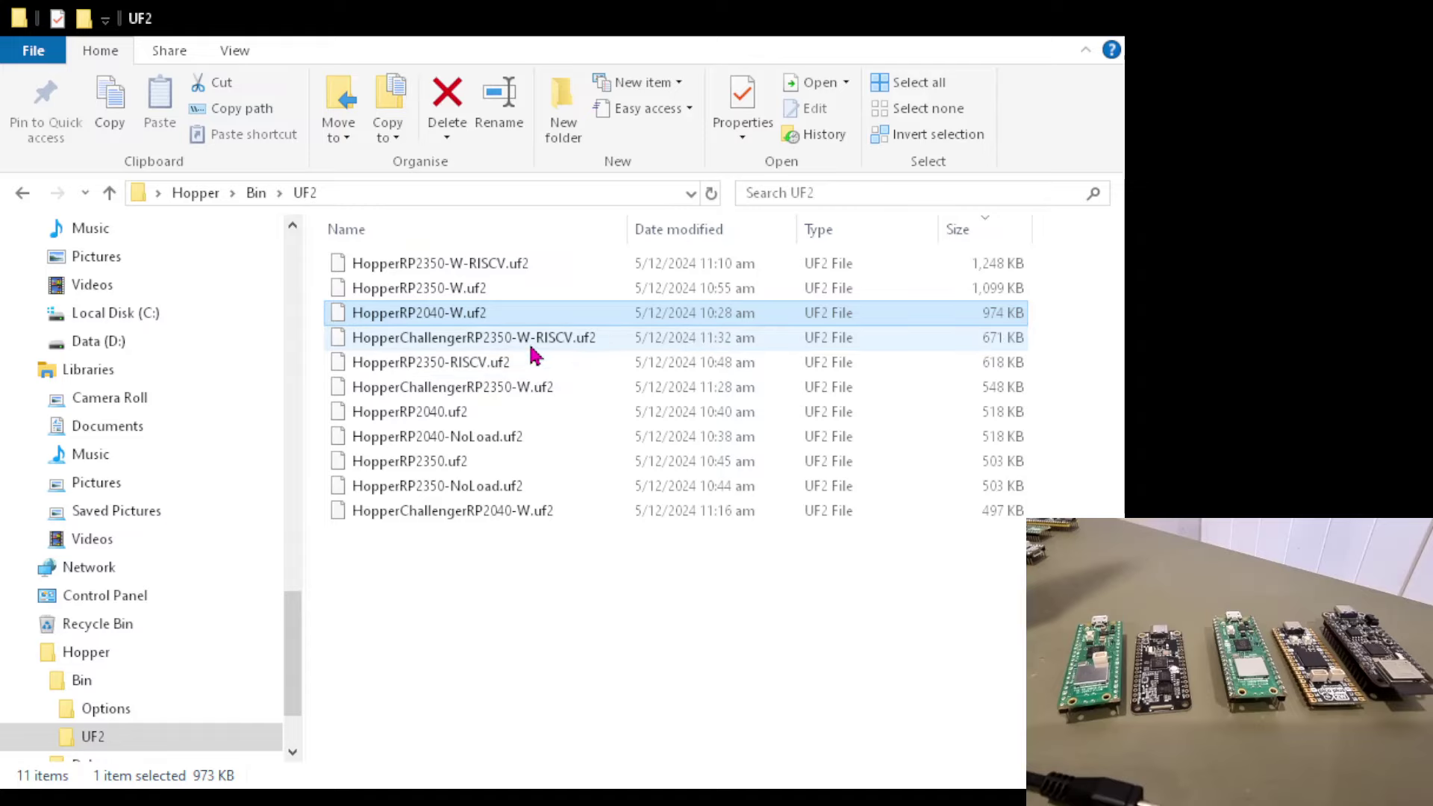
pyautogui.click(538, 520)
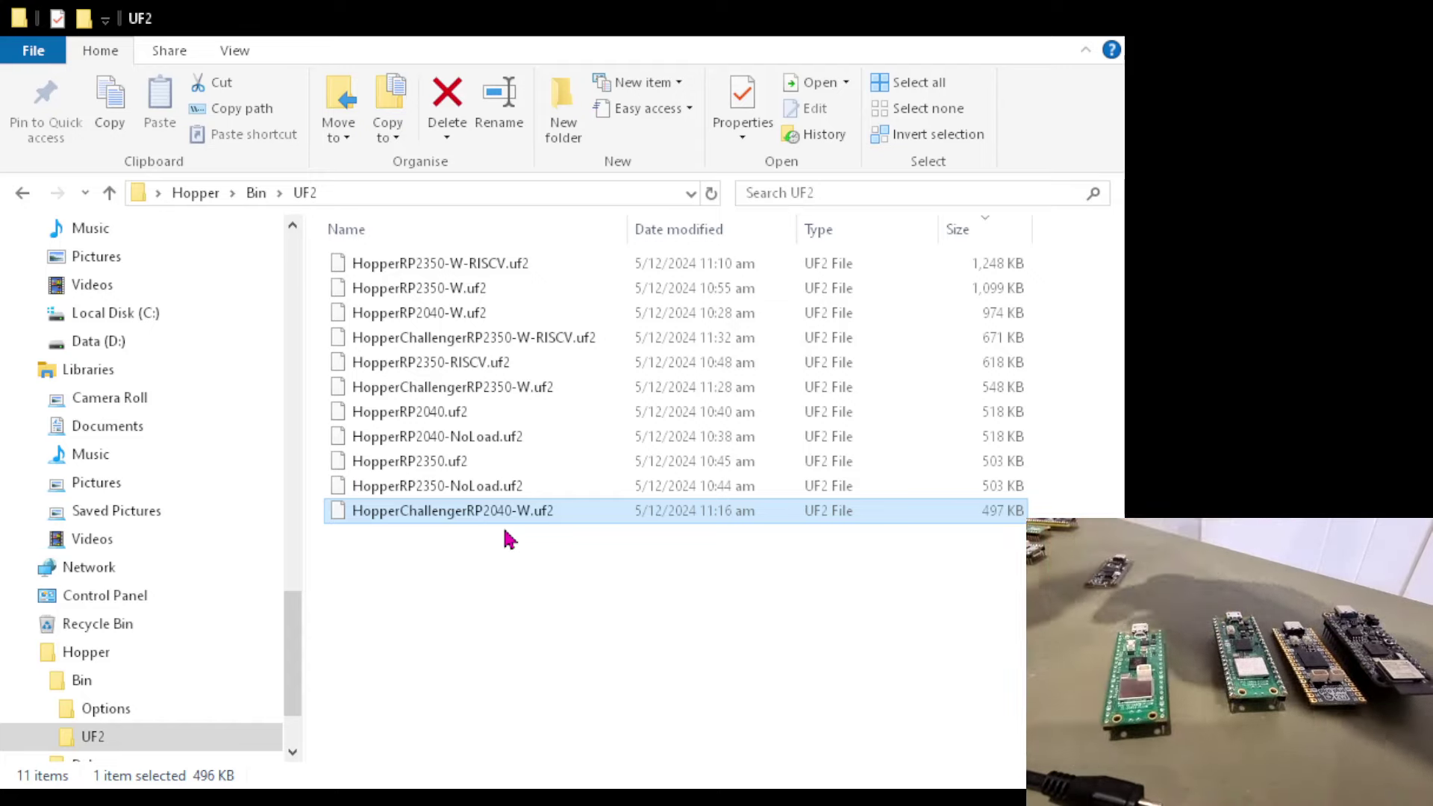
pyautogui.click(451, 320)
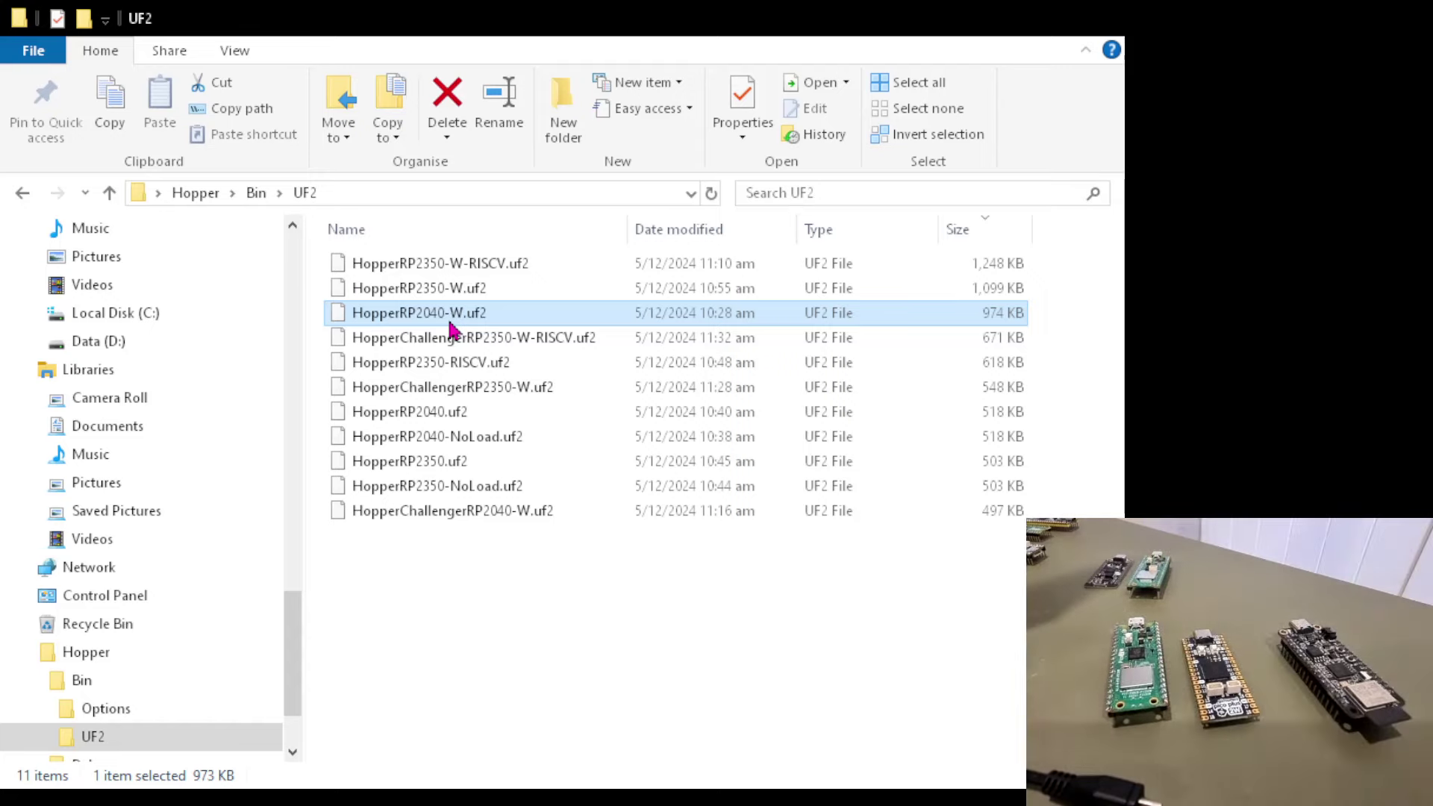
pyautogui.click(452, 296)
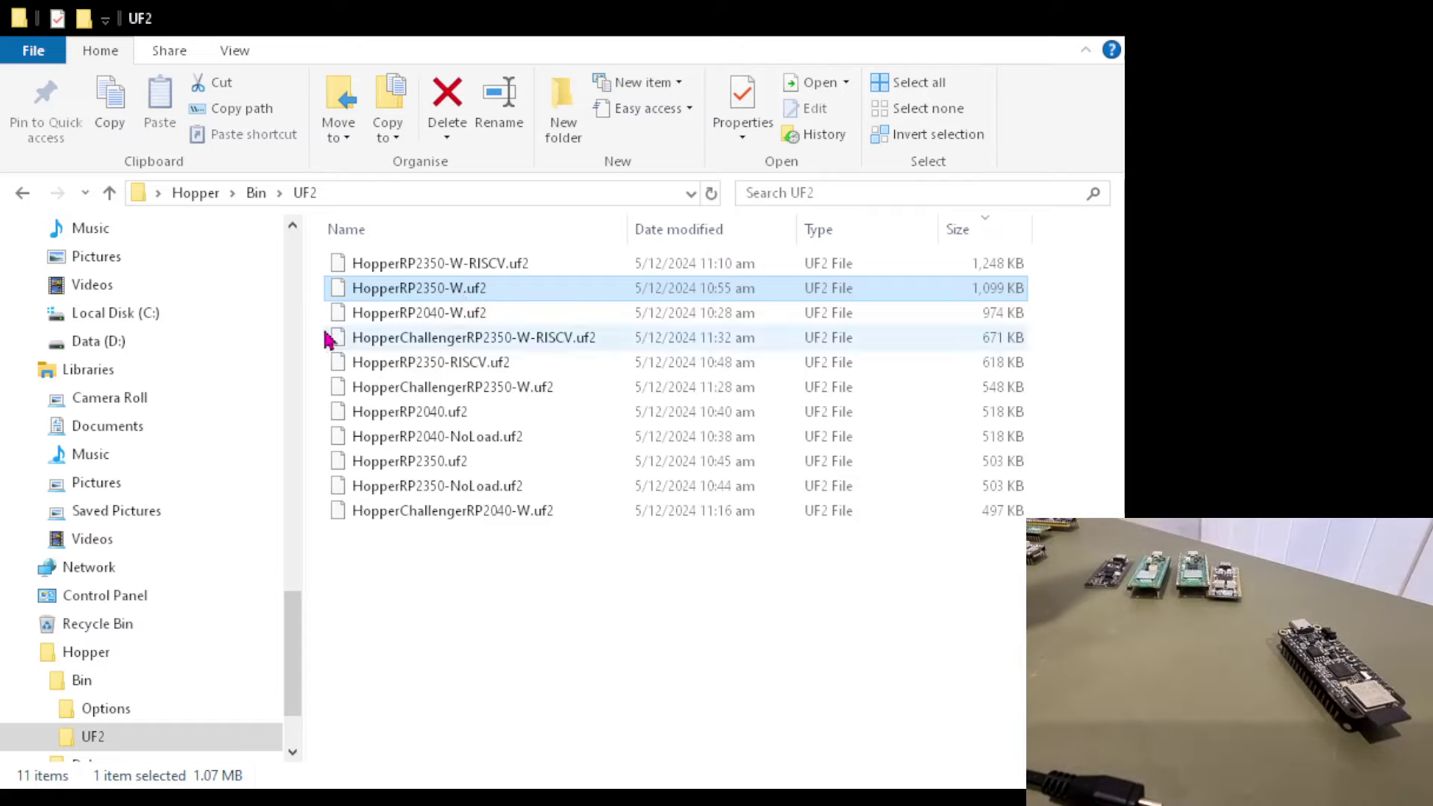
pyautogui.click(504, 396)
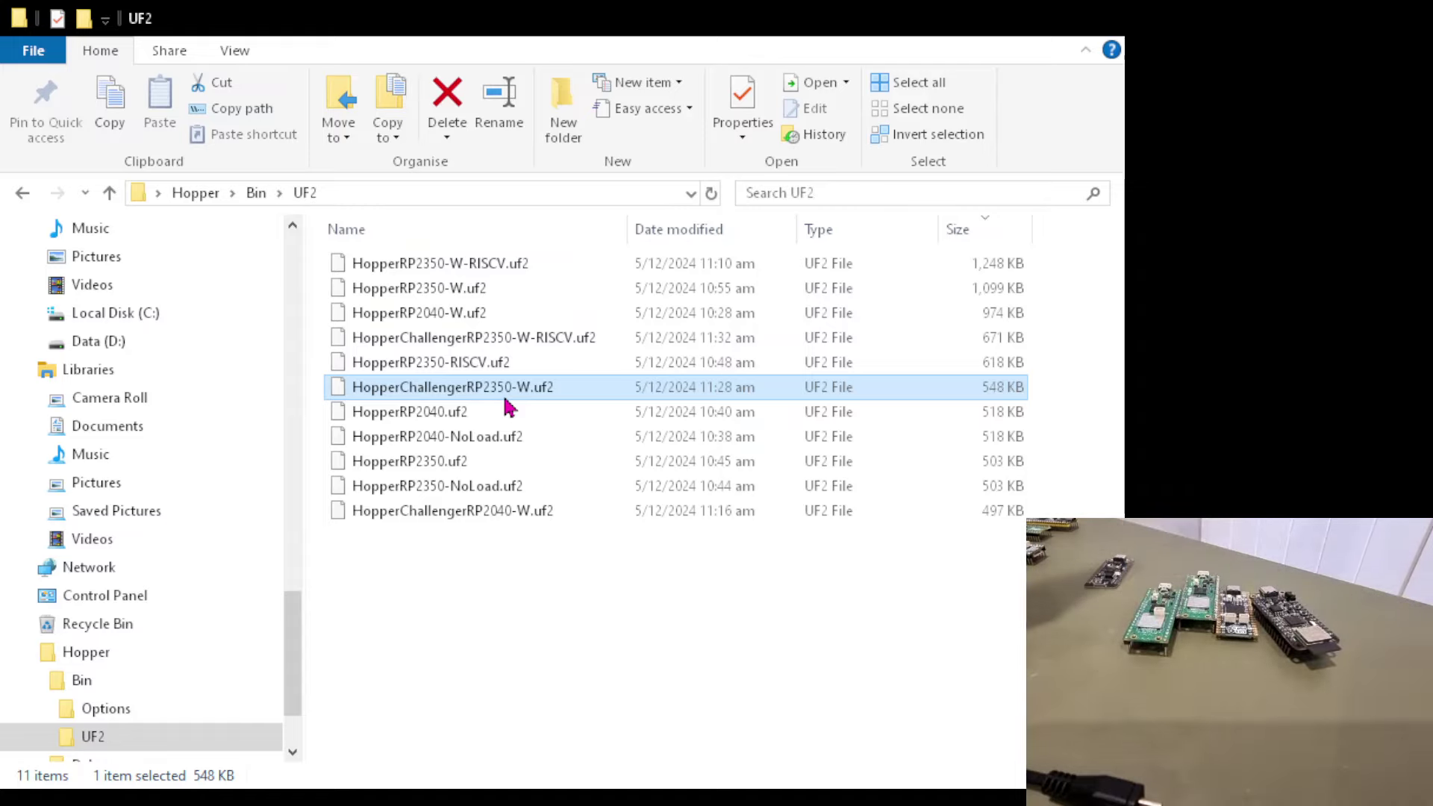
# - Compare the two NoLoad firmware files, HopperRP2040-NoLoad.uf2 and HopperRP2350-NoLoad.uf2
pyautogui.click(495, 486)
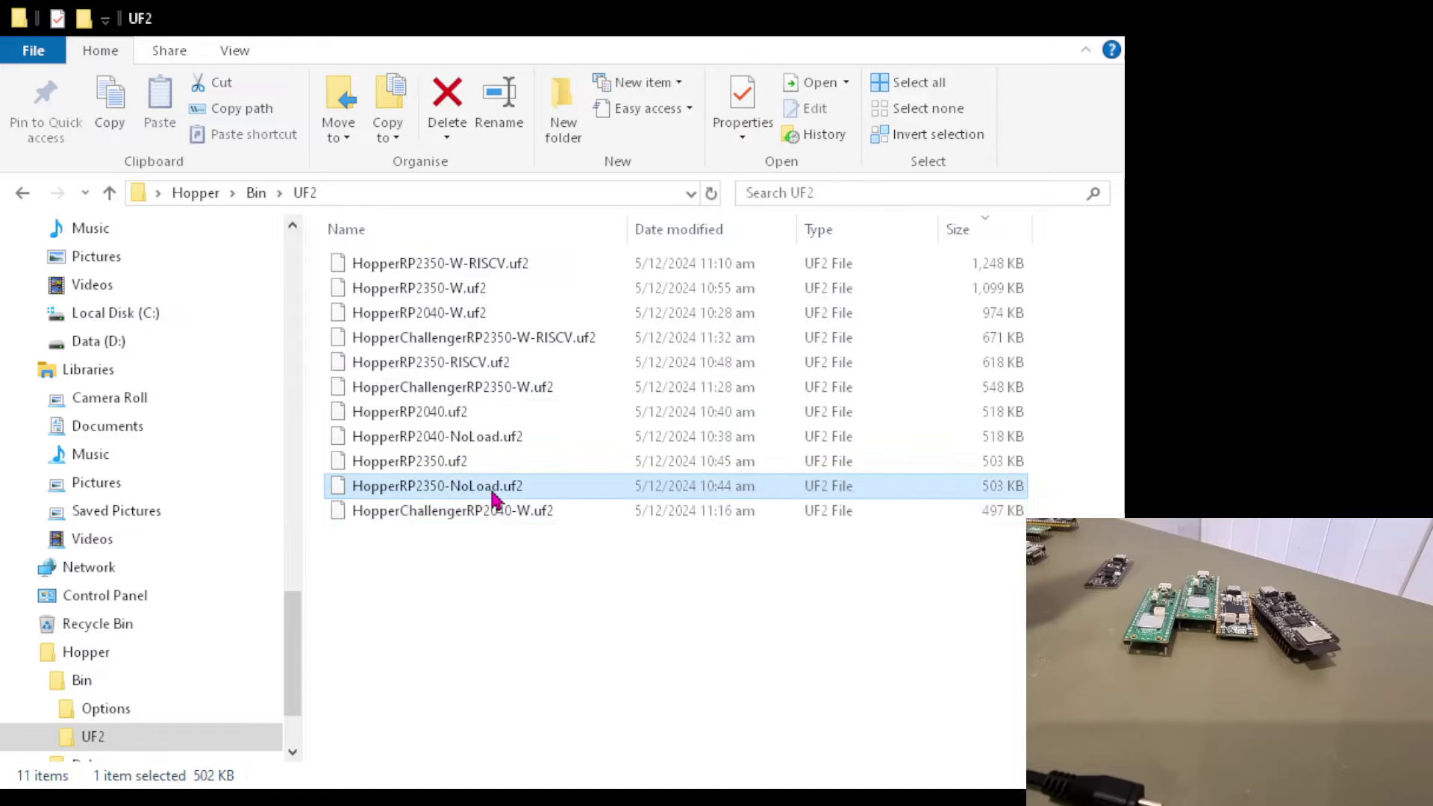
pyautogui.keyDown('ctrl'); pyautogui.click(502, 438); pyautogui.keyUp('ctrl')
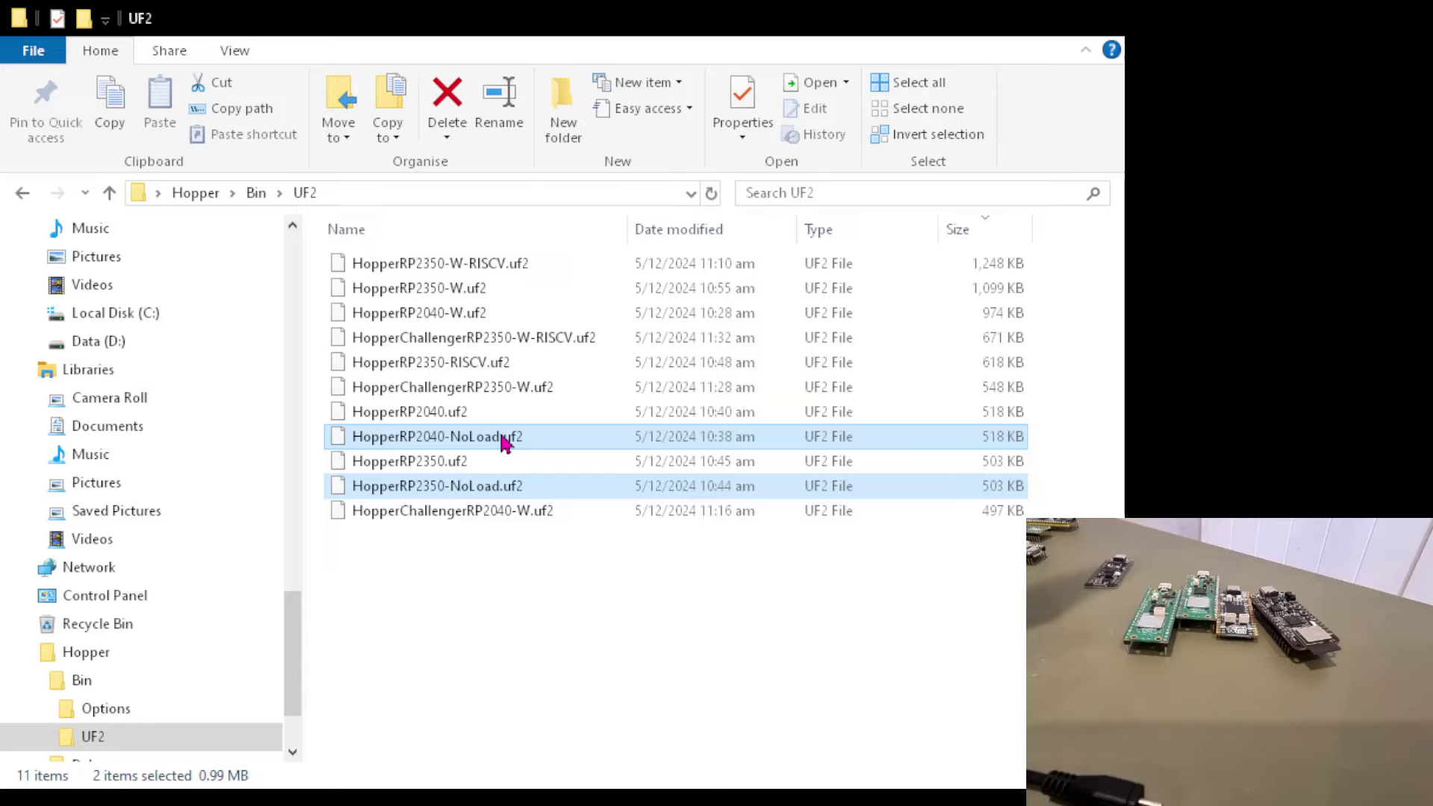
pyautogui.hotkey('alt', 'Tab')
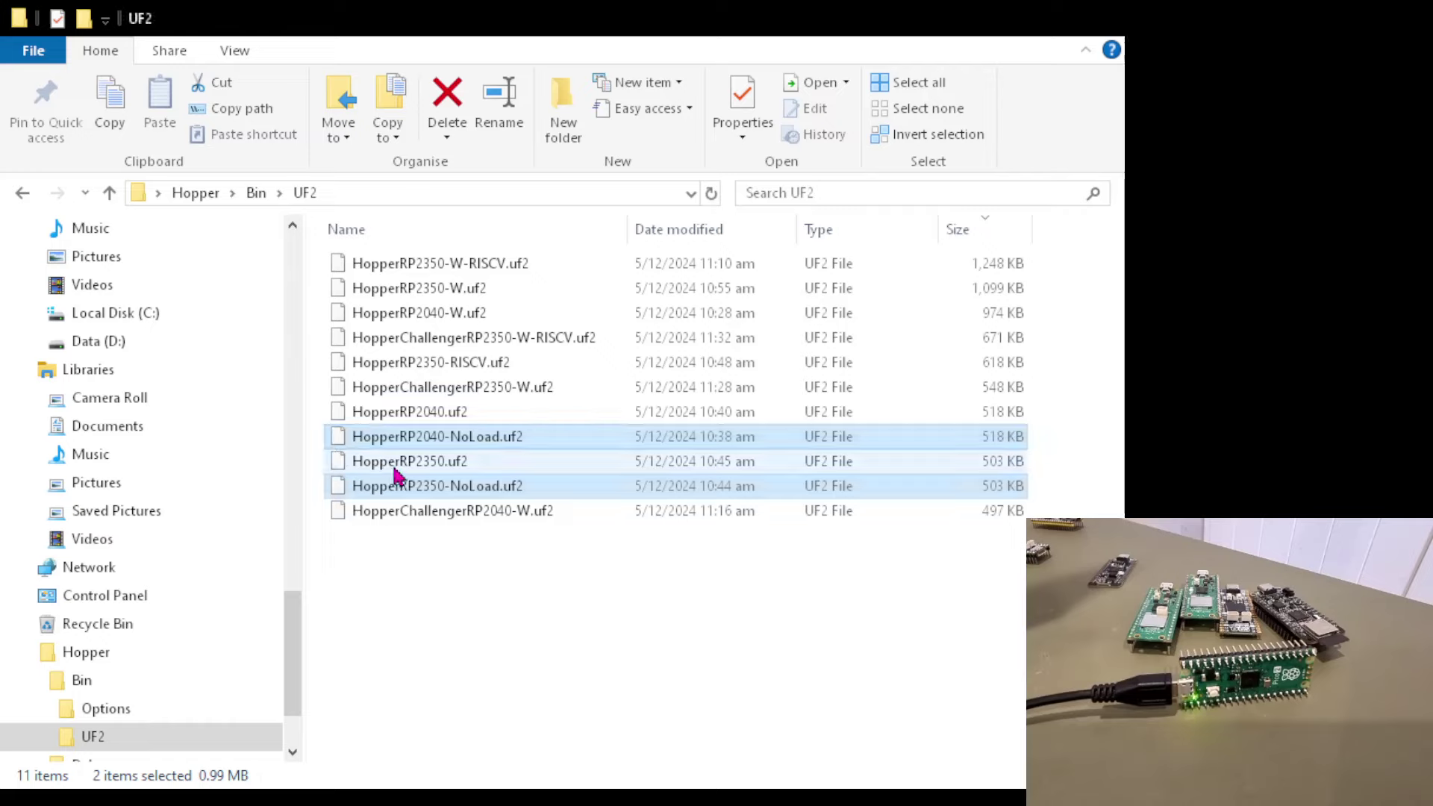
pyautogui.click(402, 442)
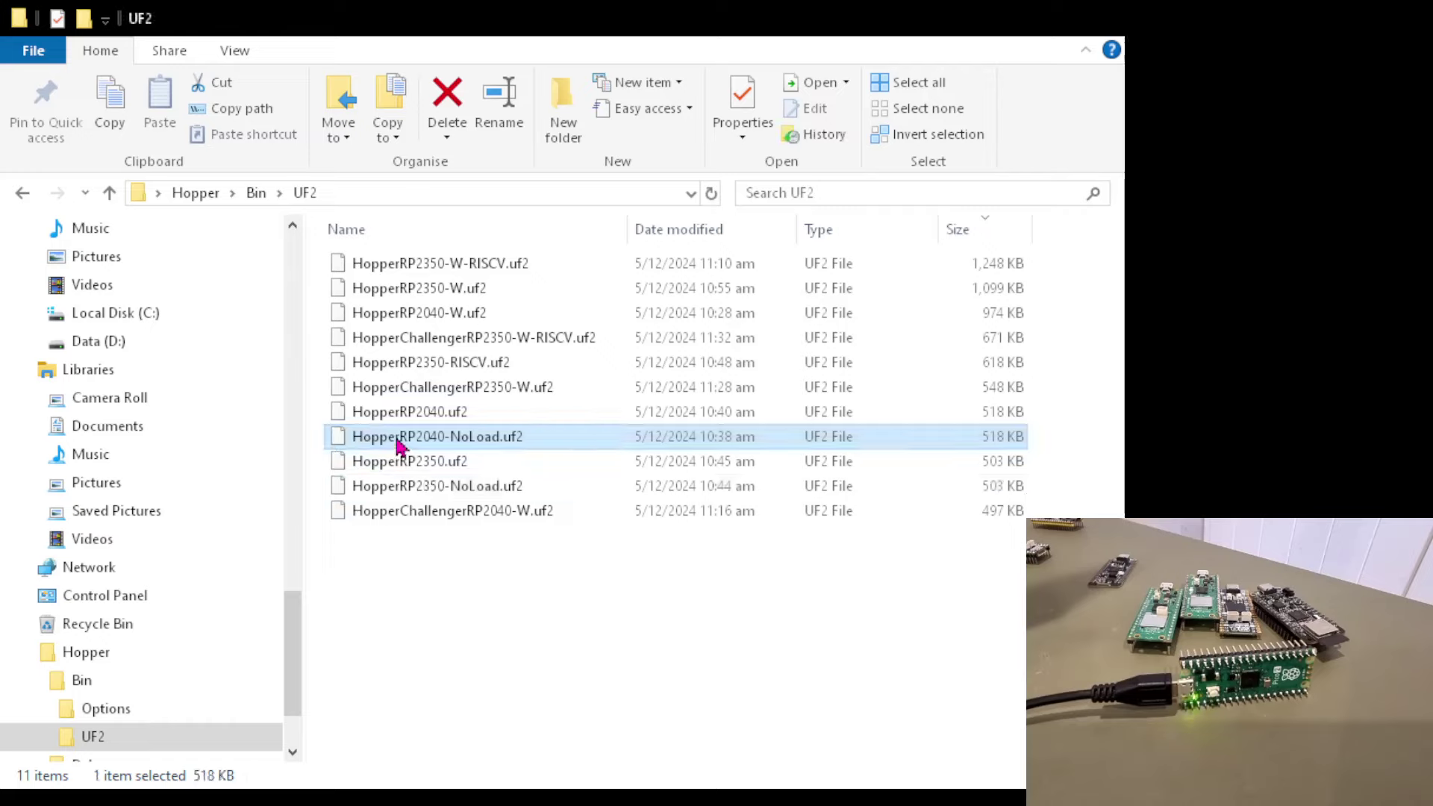
pyautogui.click(415, 489)
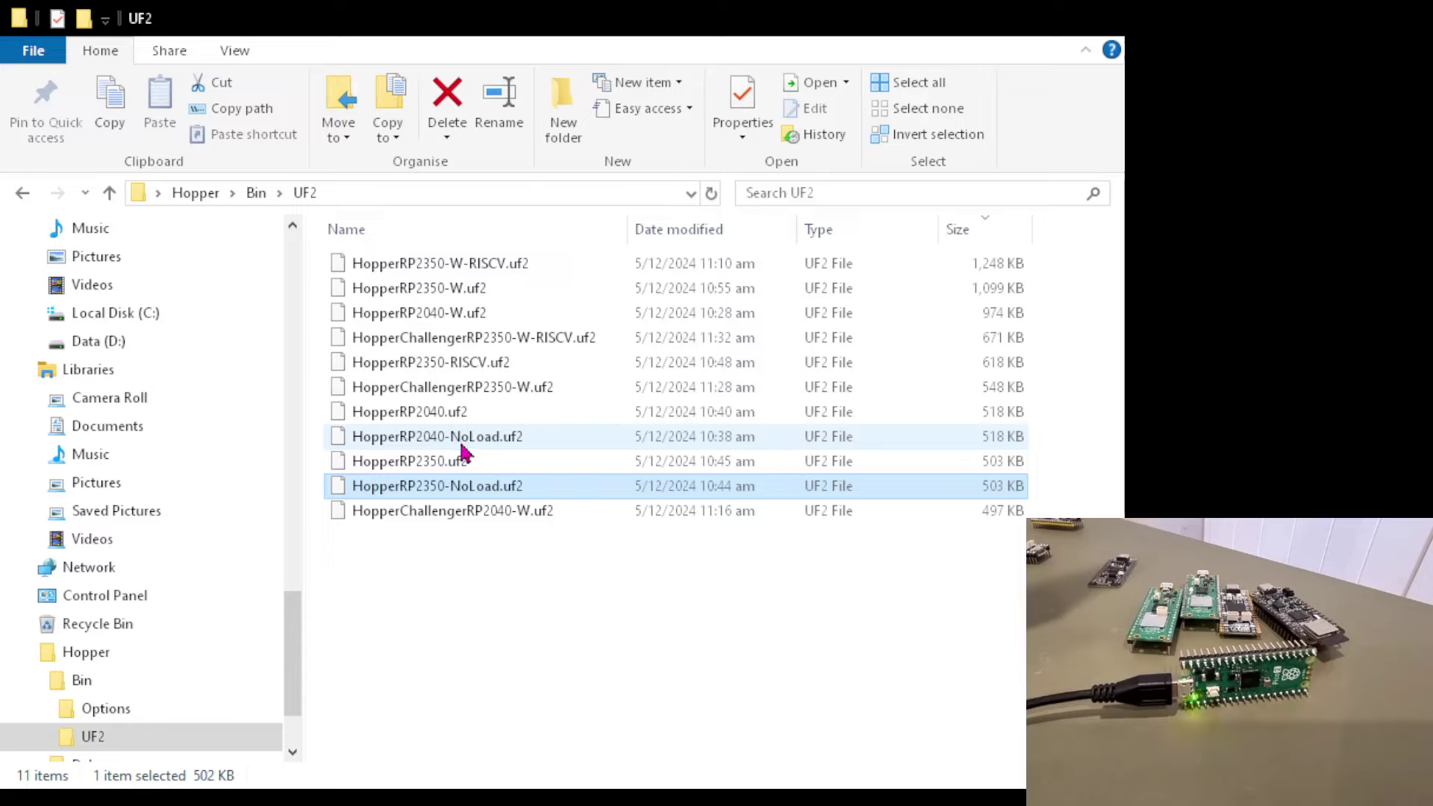
pyautogui.click(412, 443)
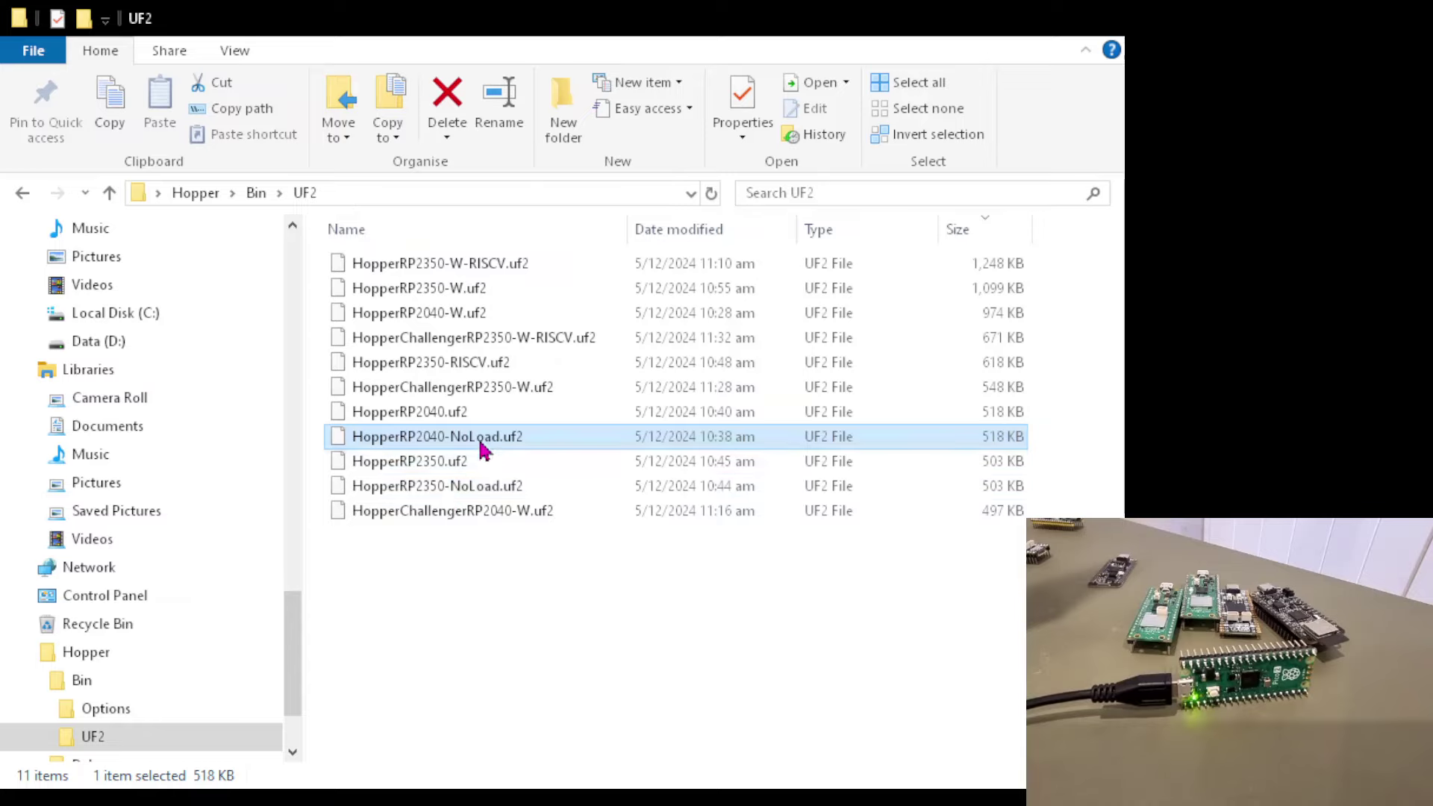
pyautogui.click(497, 494)
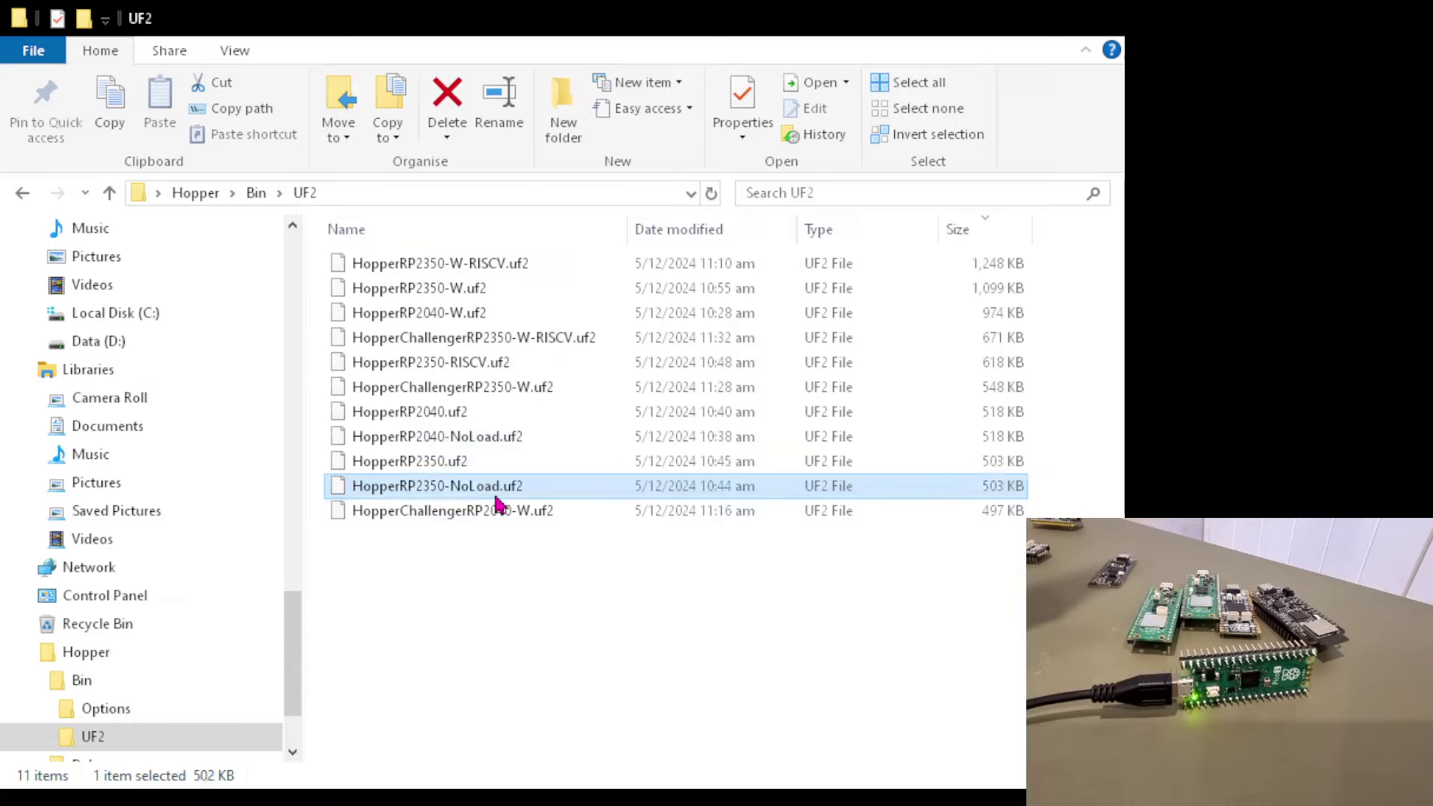
pyautogui.click(476, 447)
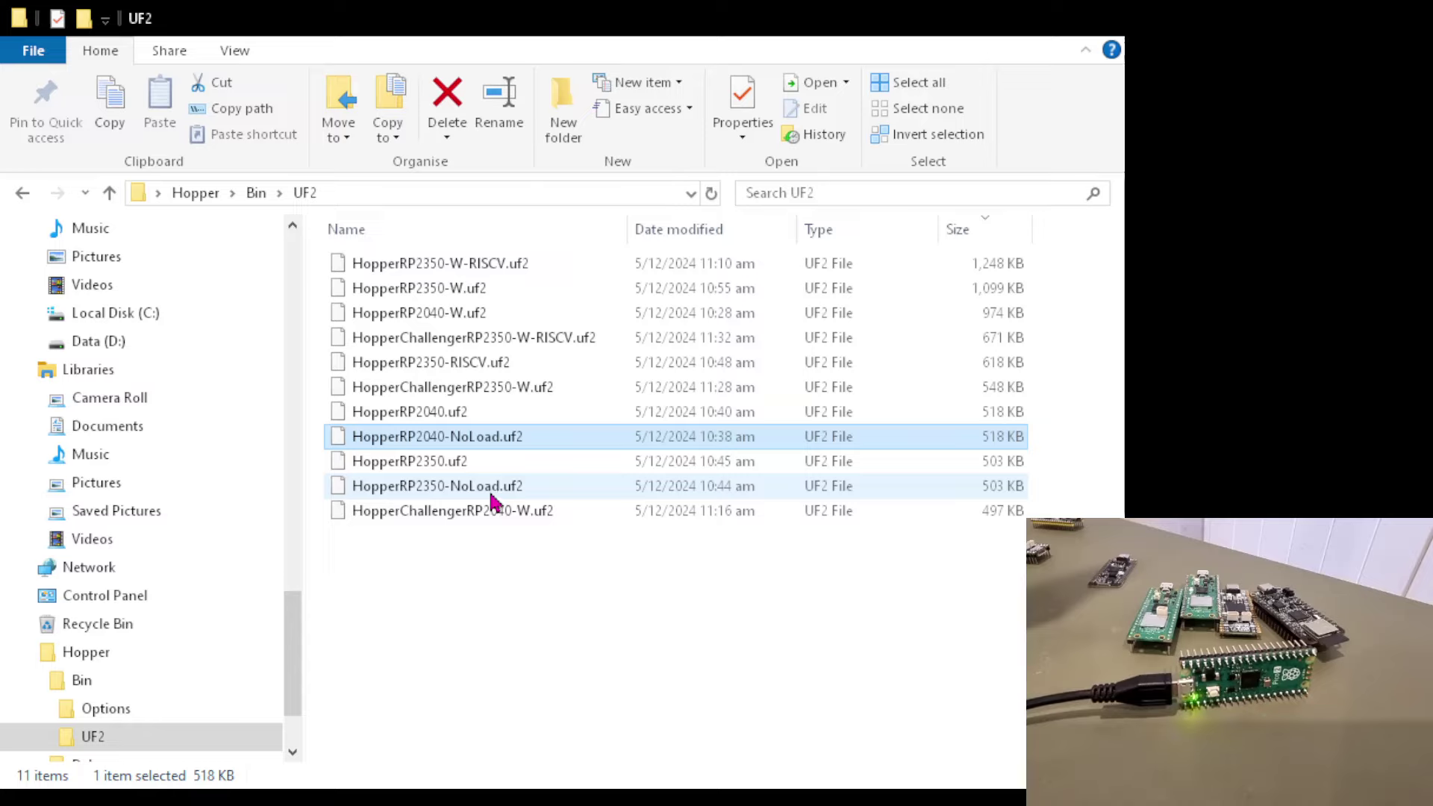
# - Select the three RISCV firmware files together, clear that selection, and select HopperRP2040.uf2 with HopperRP2350.uf2
pyautogui.click(552, 341)
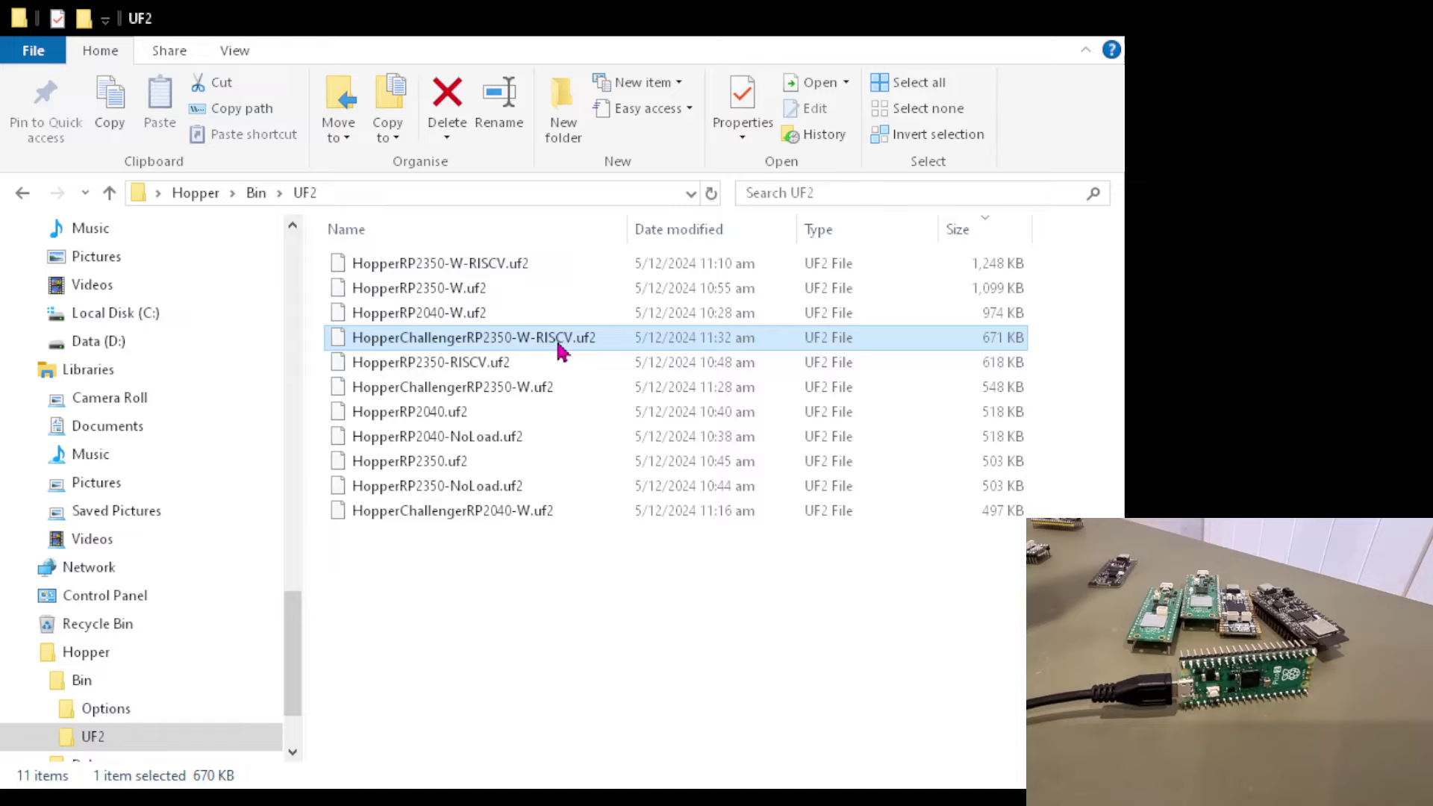
pyautogui.keyDown('ctrl'); pyautogui.click(508, 268); pyautogui.keyUp('ctrl')
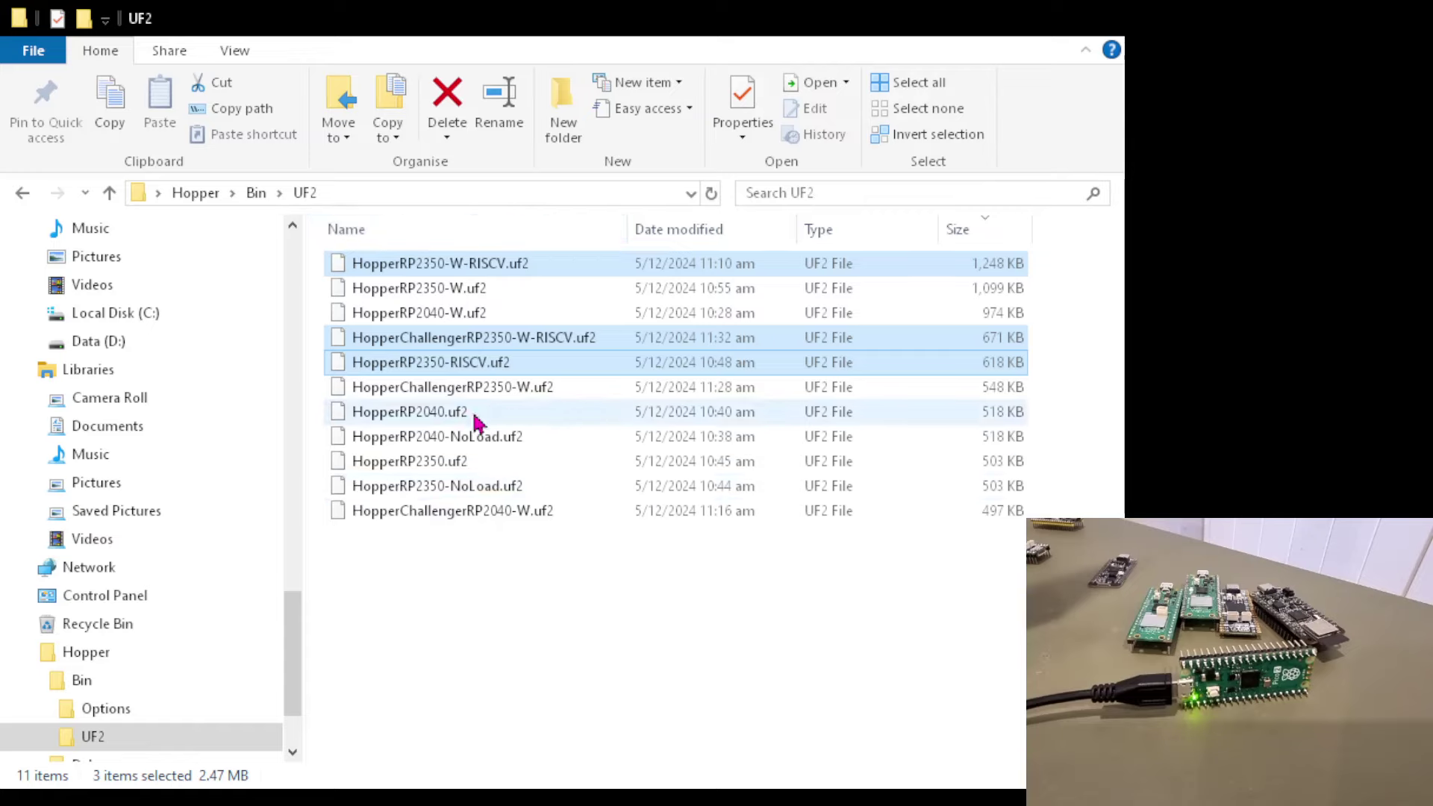
pyautogui.click(565, 608)
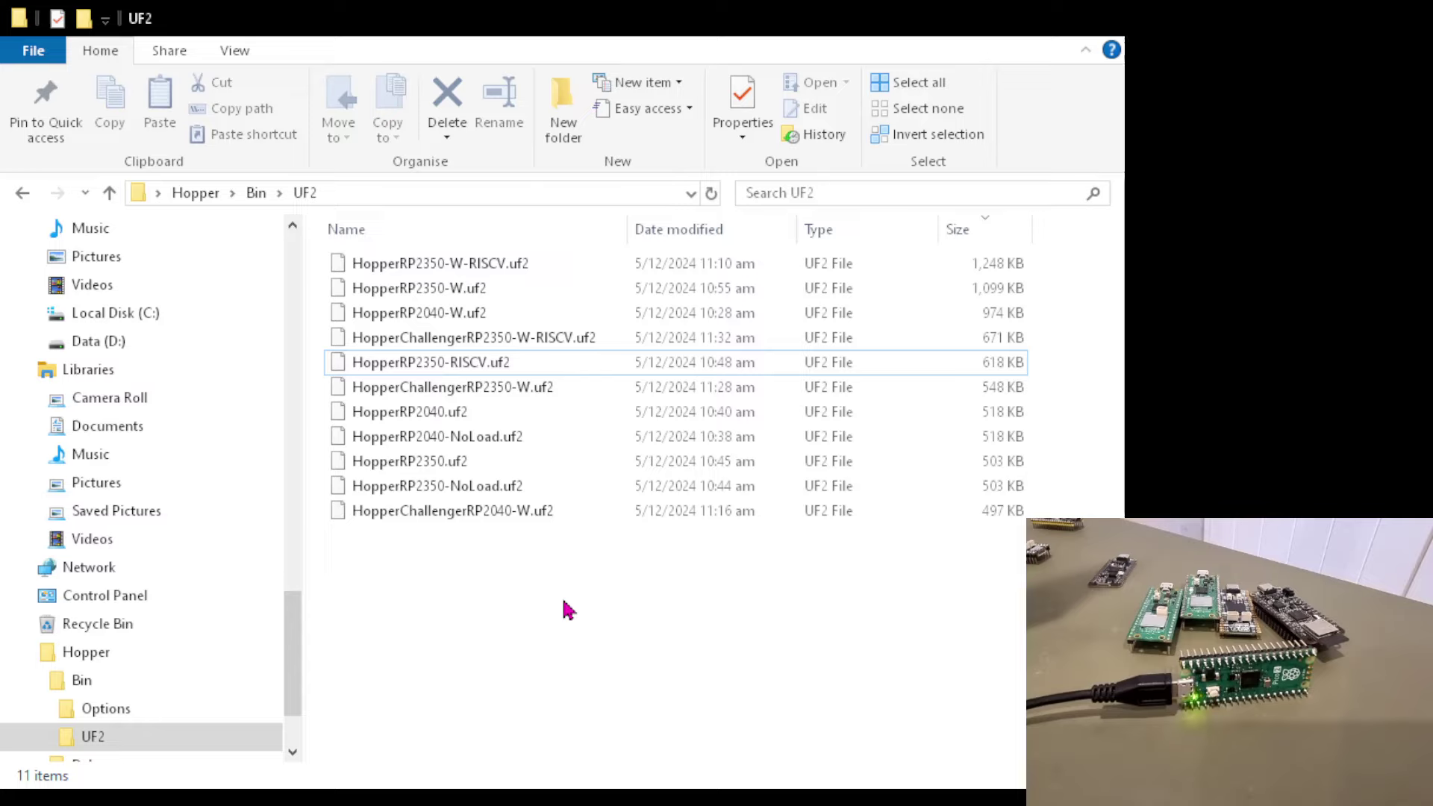
pyautogui.click(471, 420)
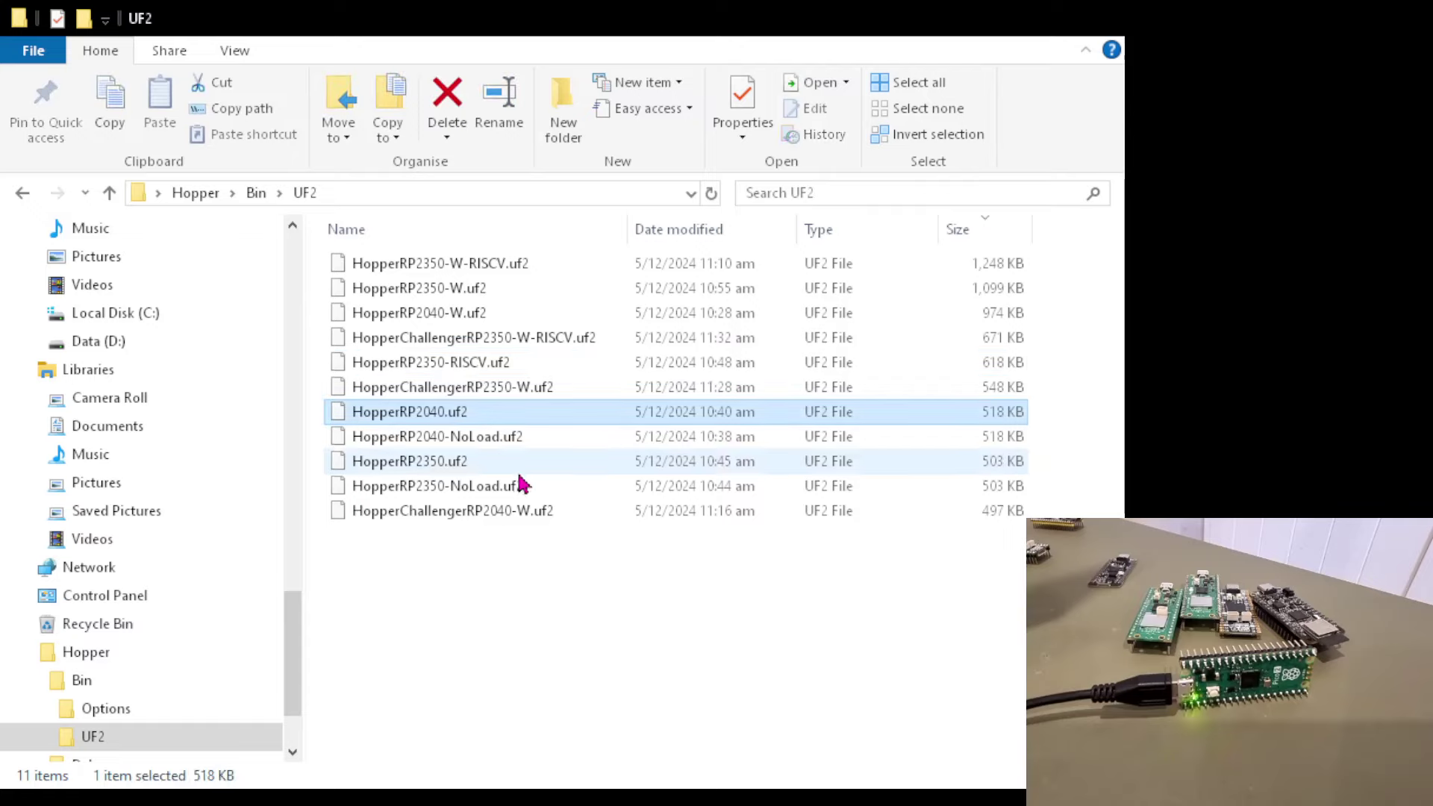
pyautogui.keyDown('ctrl'); pyautogui.click(451, 469); pyautogui.keyUp('ctrl')
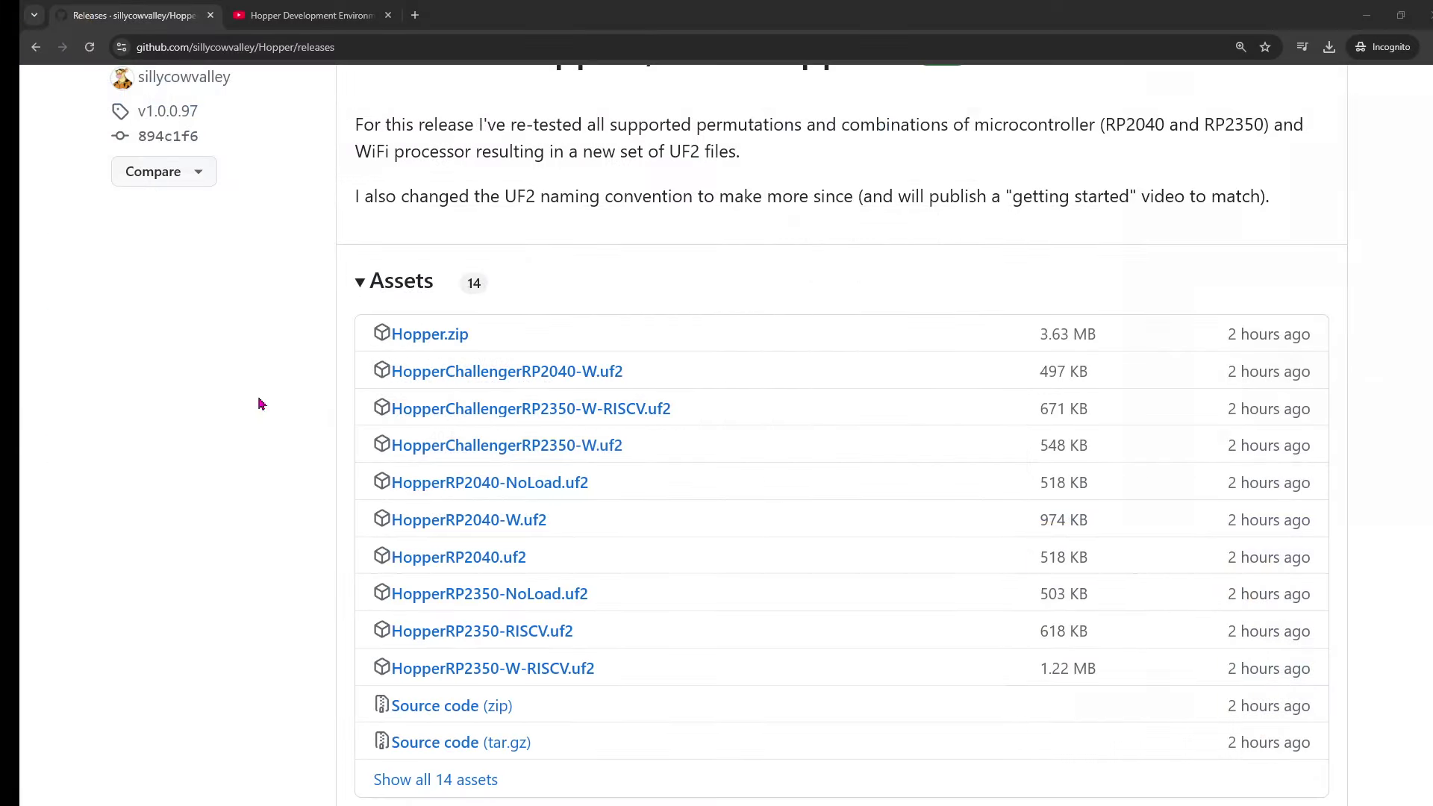
# - Review the top of Hopper's GitHub releases page and browse the Hopper Development Environment YouTube channel's videos and playlists
pyautogui.scroll(5, 518, 418)
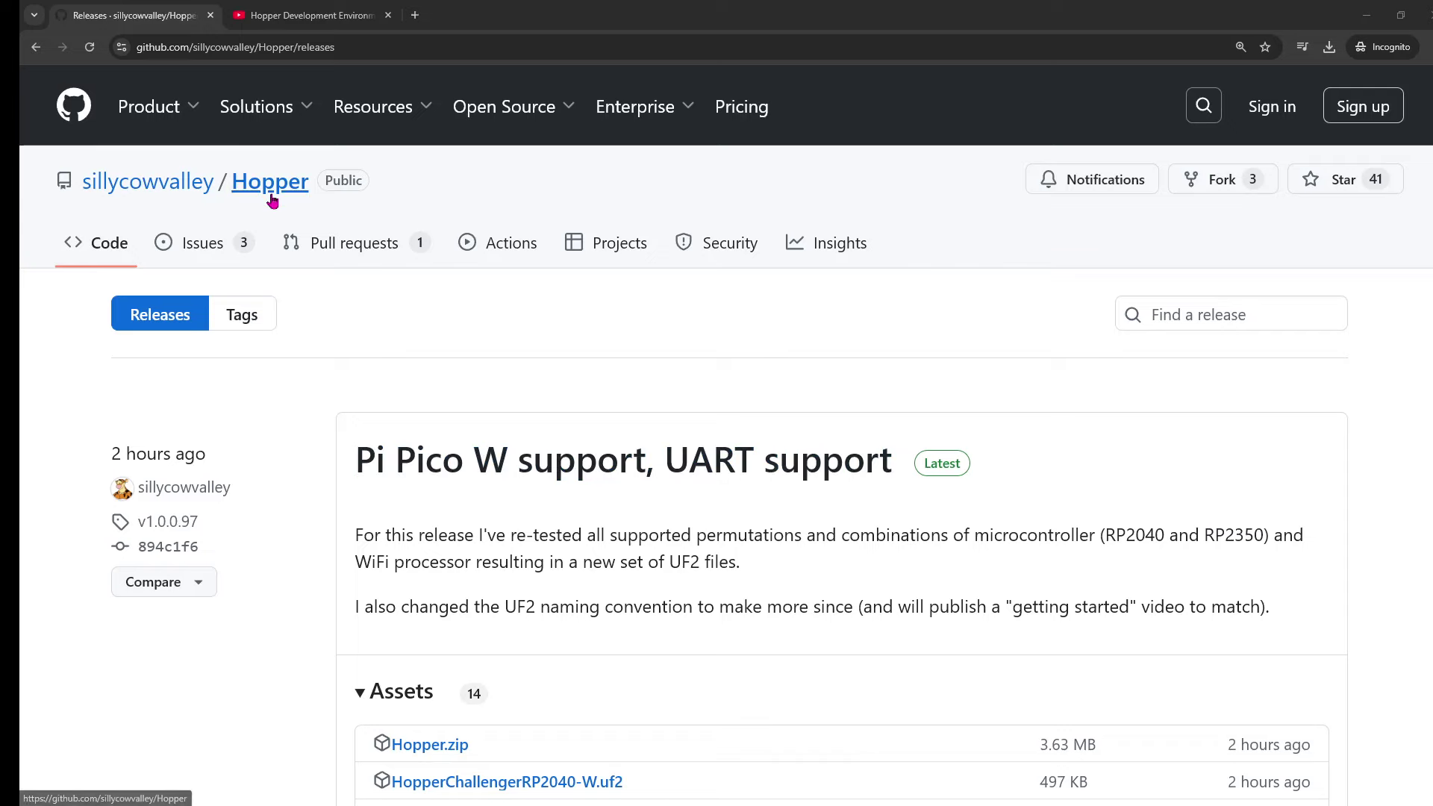
pyautogui.click(314, 15)
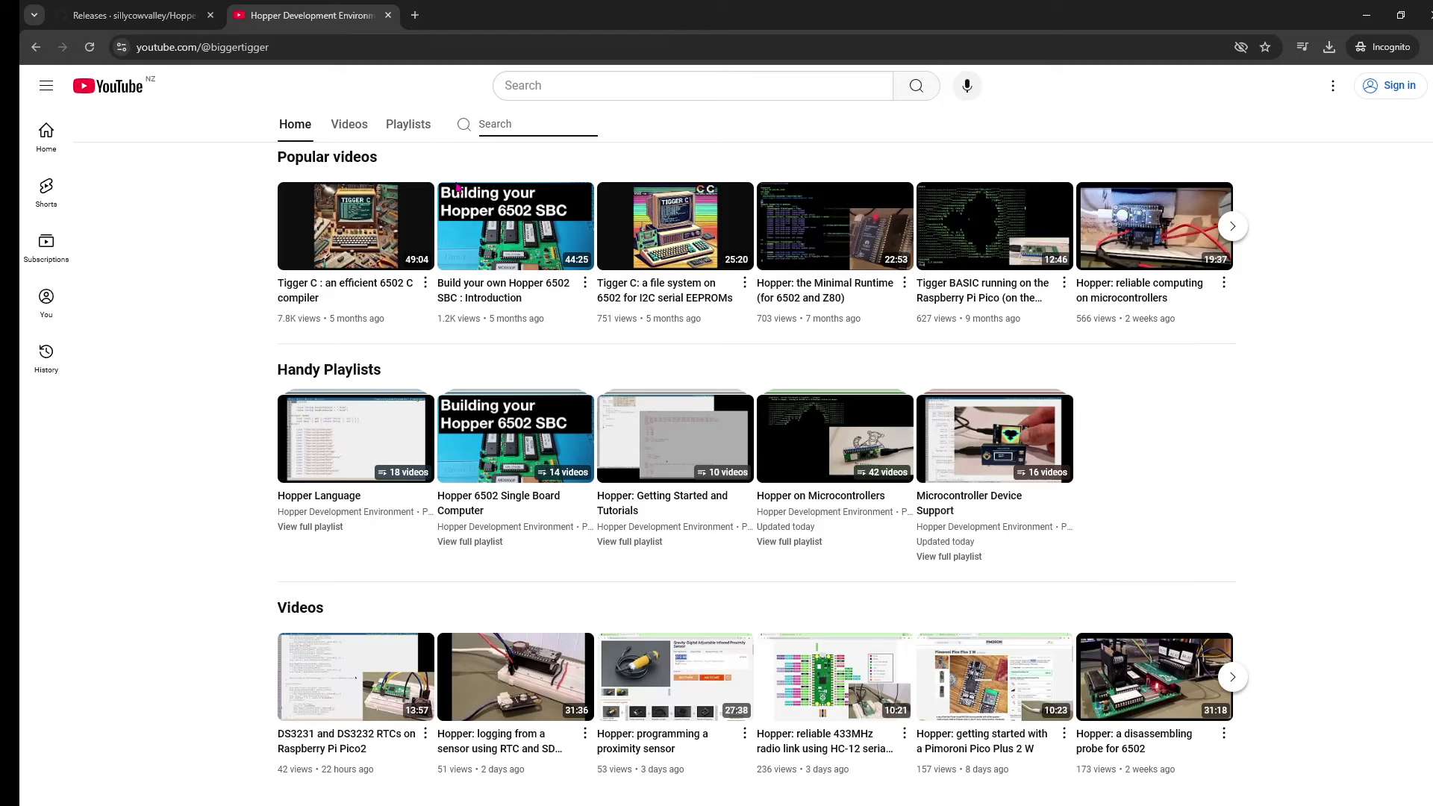
pyautogui.scroll(4, 458, 183)
pyautogui.scroll(1, 448, 186)
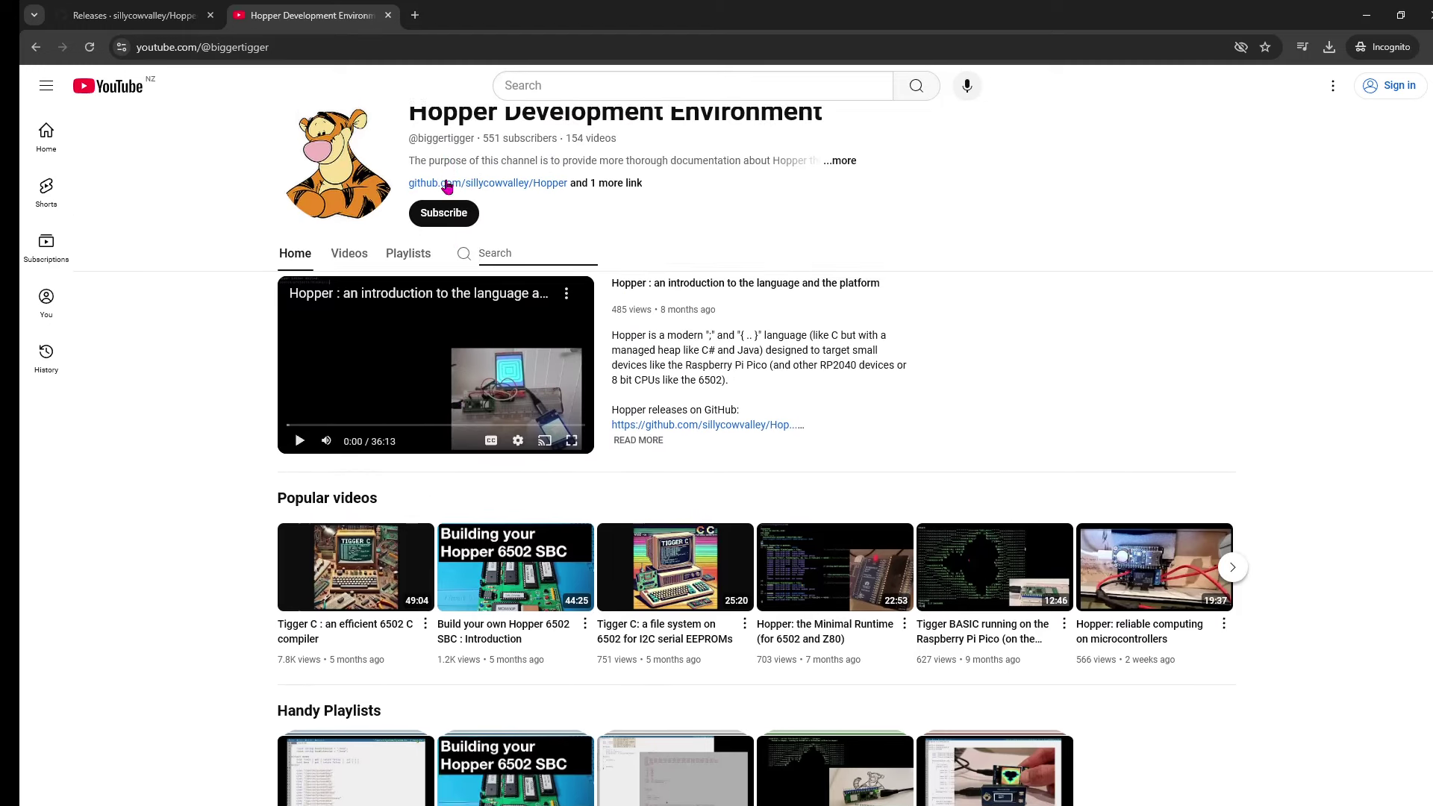
pyautogui.scroll(-5, 404, 243)
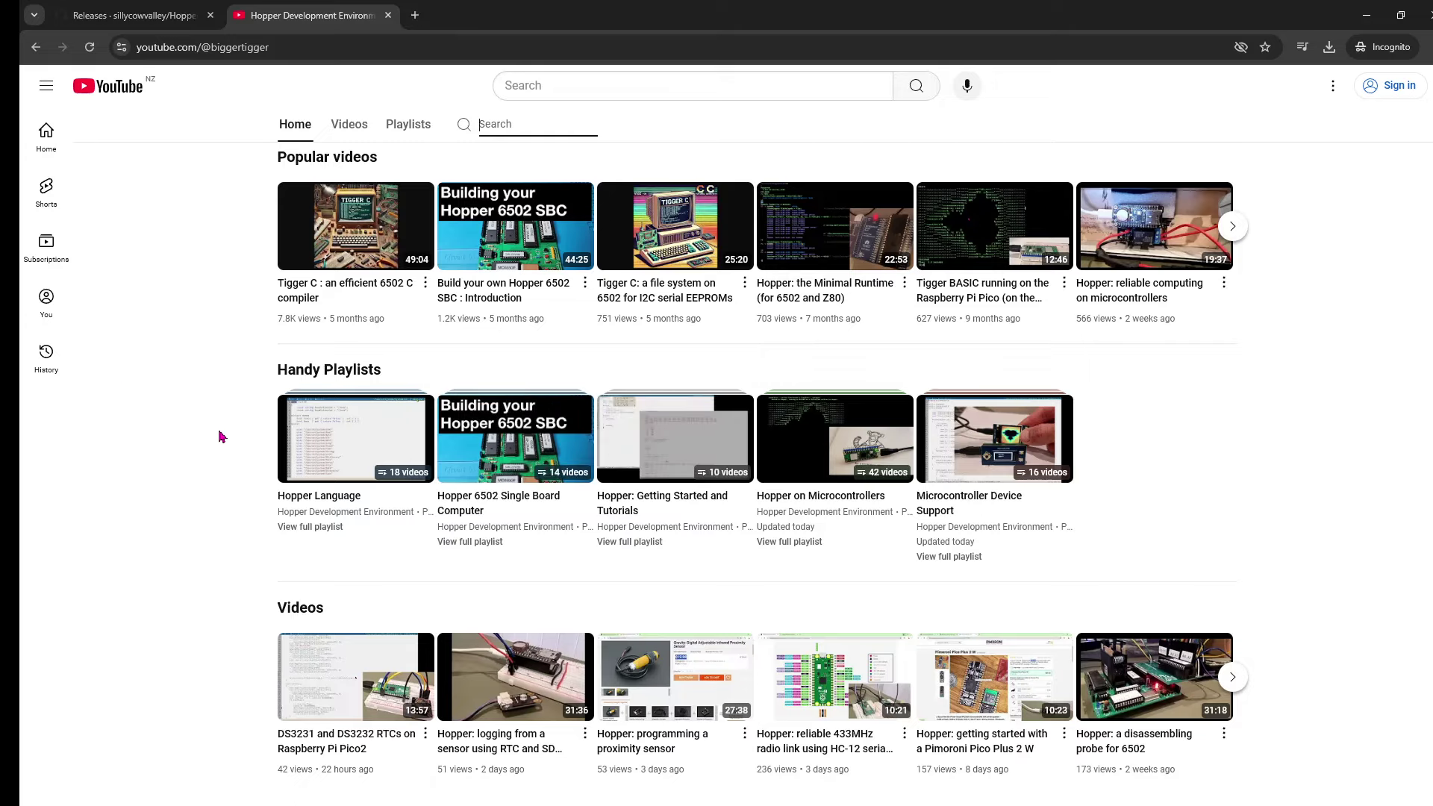
pyautogui.scroll(5, 257, 491)
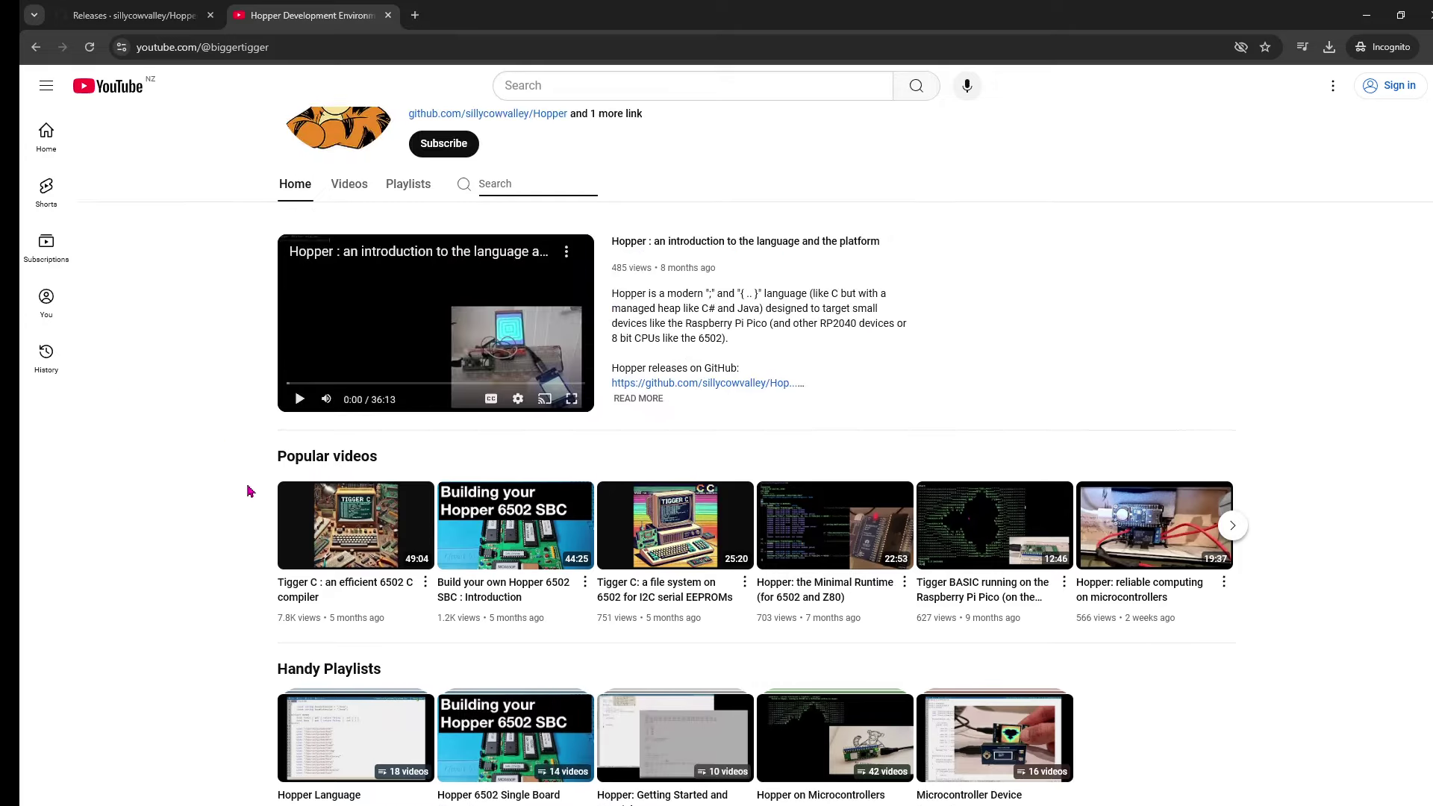